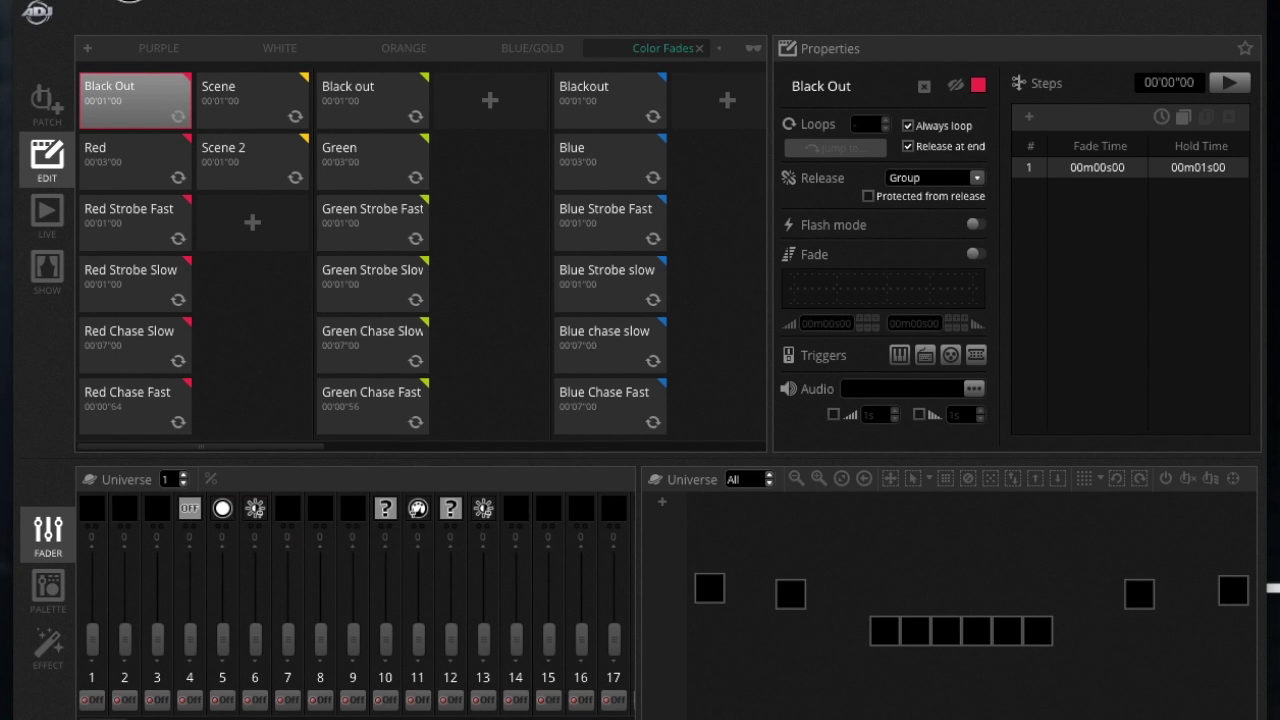
click(47, 92)
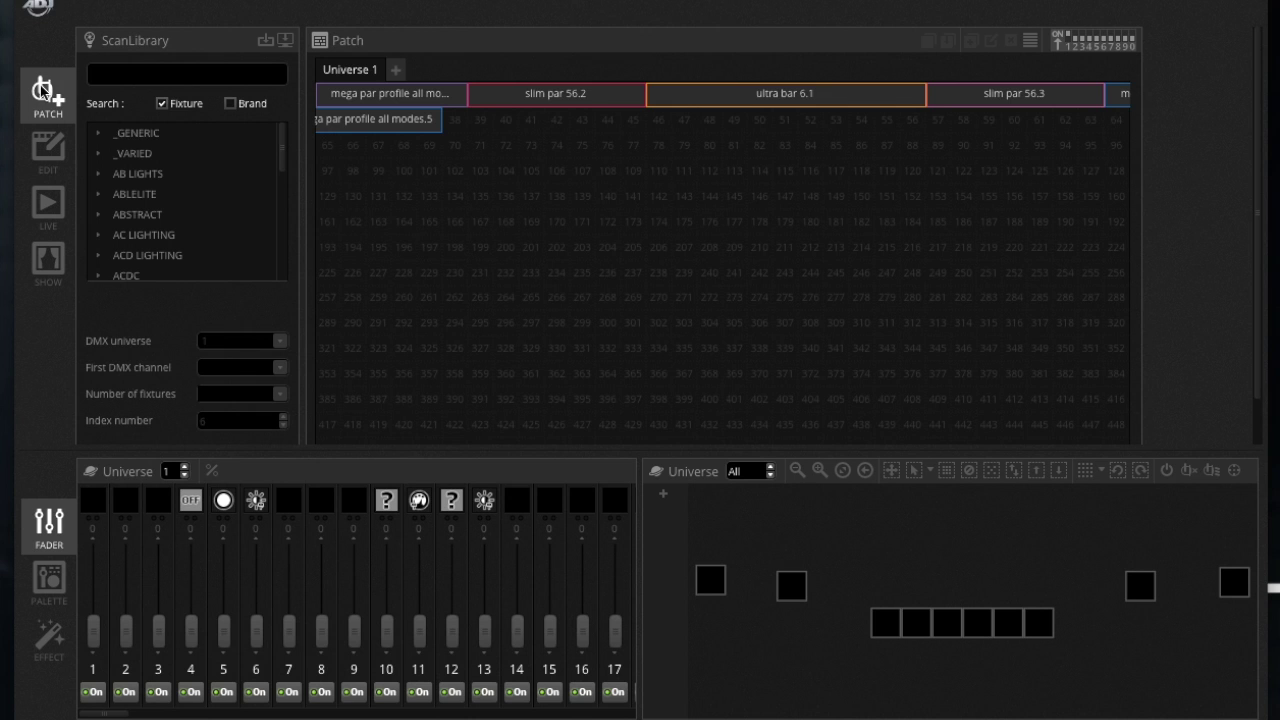
click(421, 204)
drag(412, 195, 309, 171)
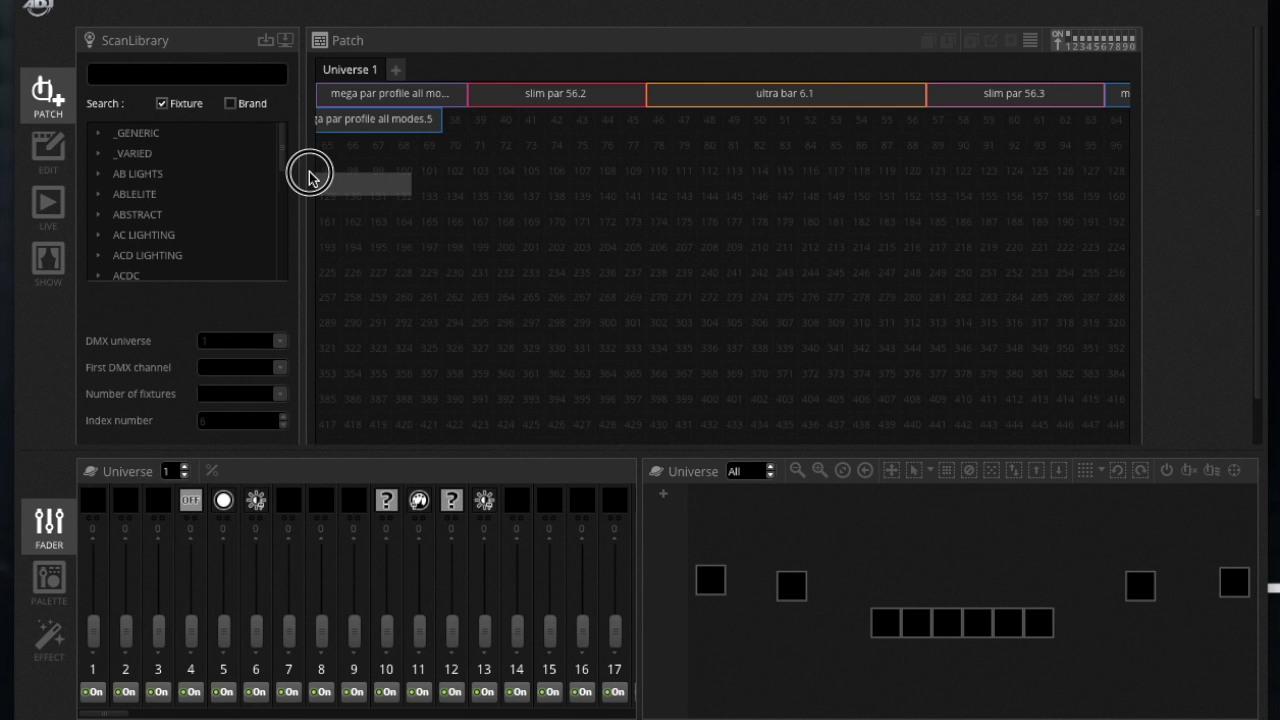
click(52, 196)
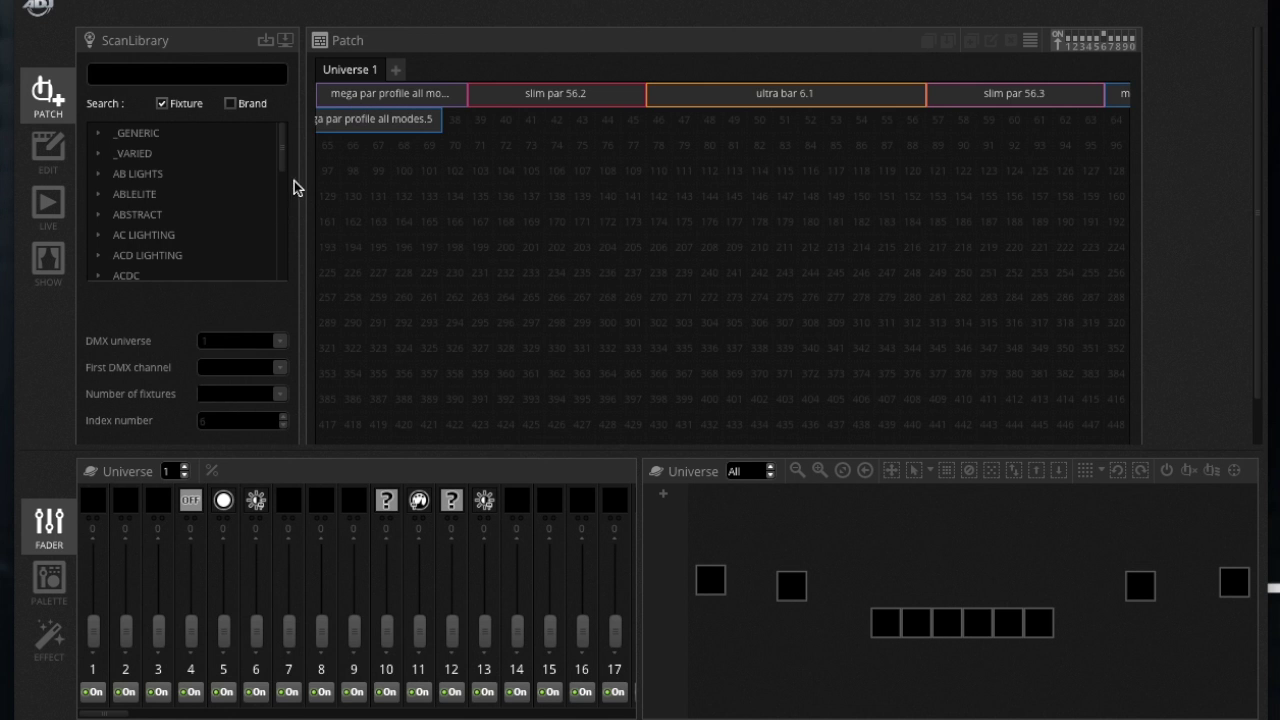
scroll(1063, 395, down, 1)
scroll(1063, 395, up, 1)
scroll(1062, 395, down, 1)
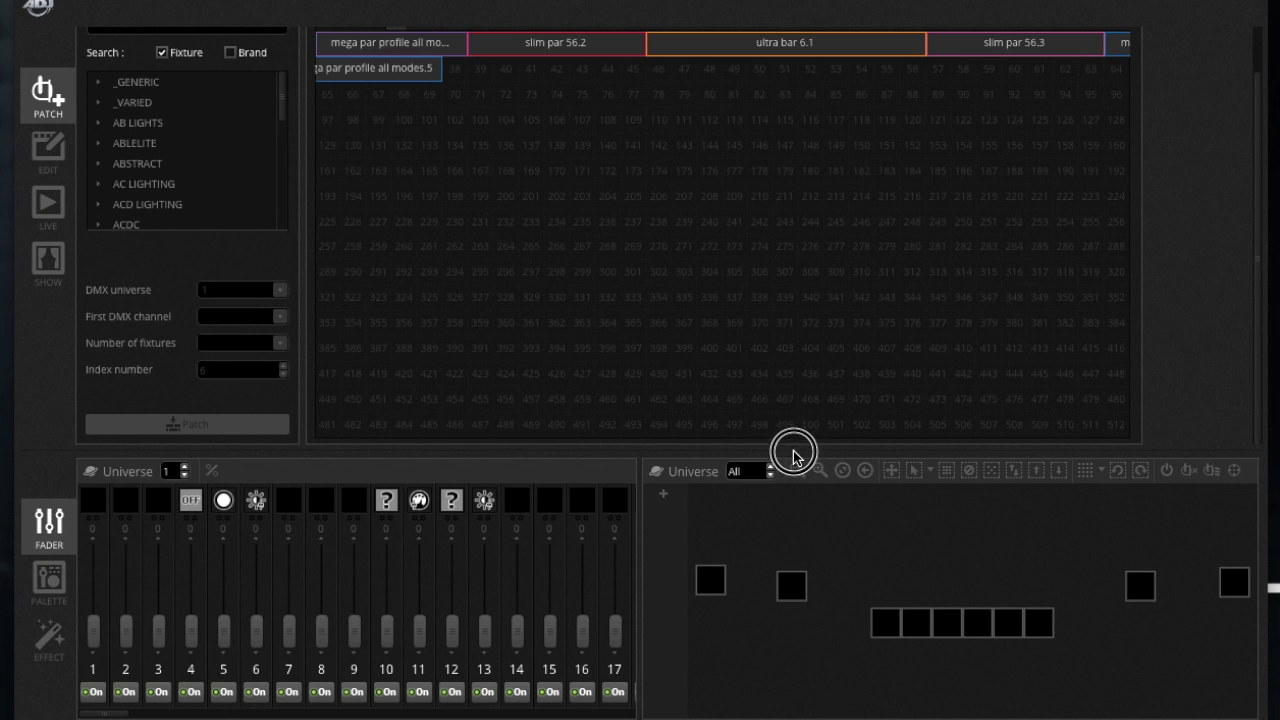
mouse_move(794, 451)
mouse_down()
mouse_move(794, 508)
mouse_move(796, 469)
mouse_up()
scroll(806, 410, up, 1)
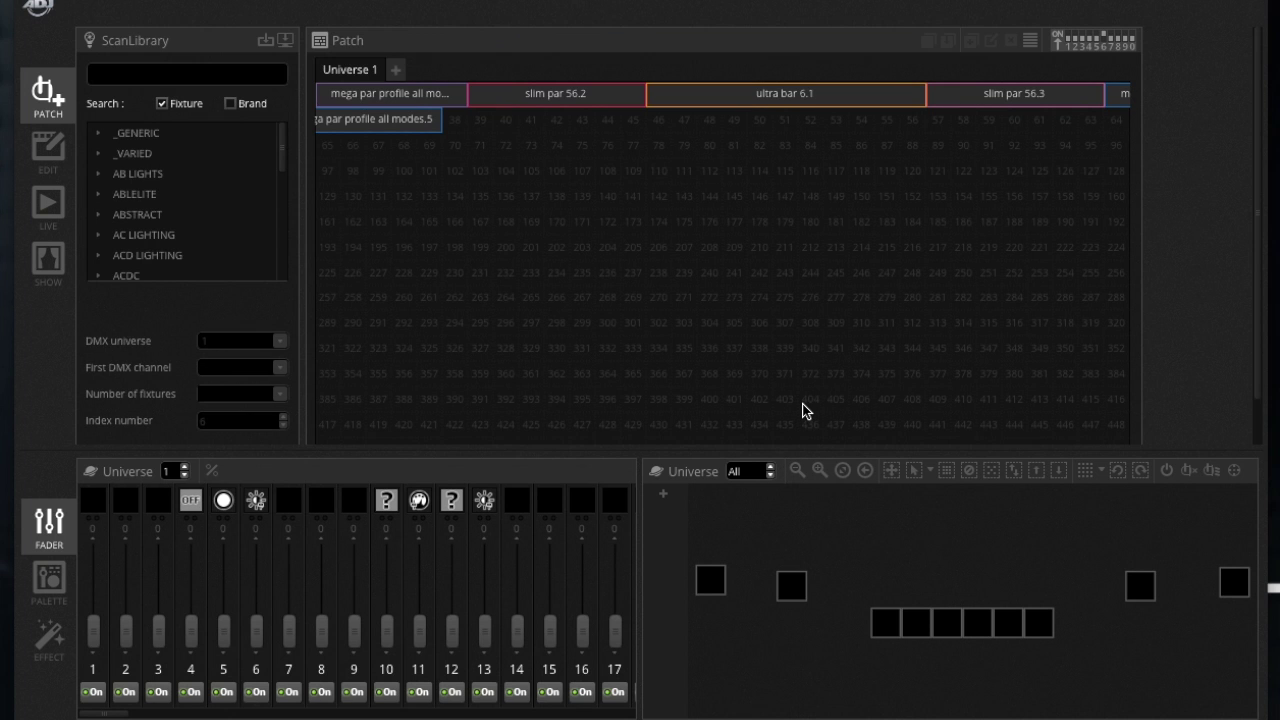
scroll(501, 223, down, 1)
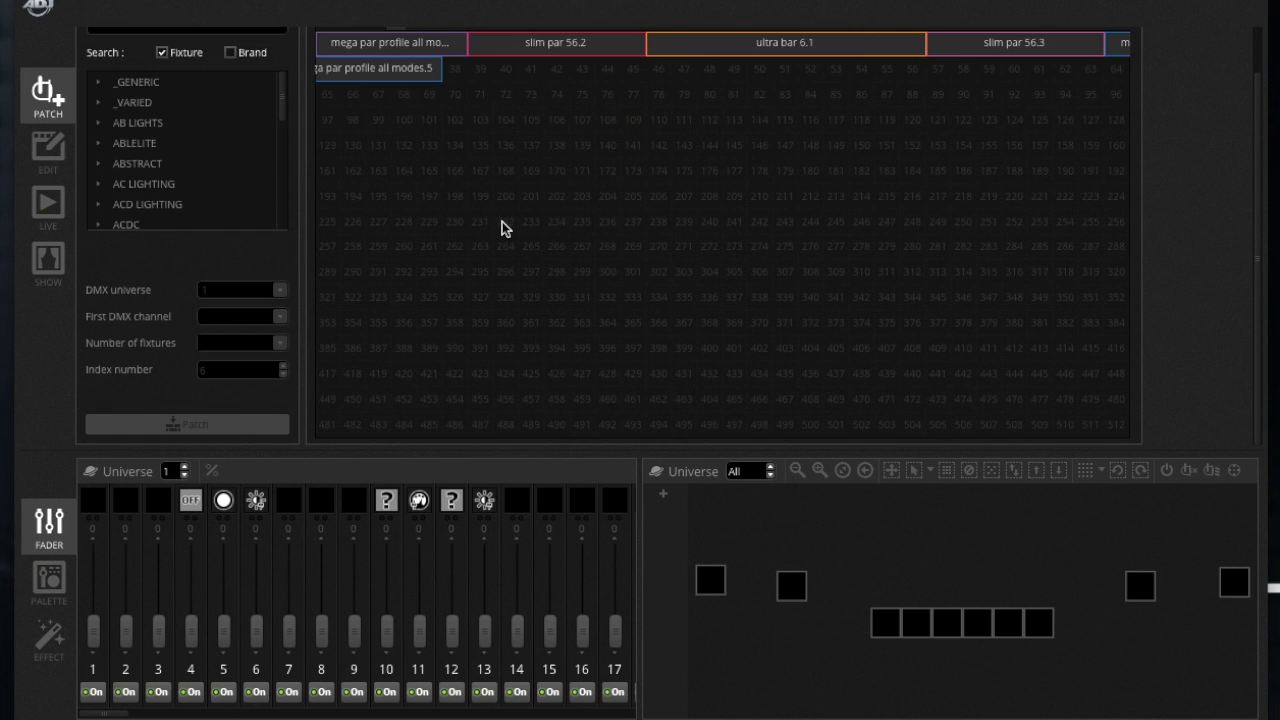
scroll(502, 221, up, 1)
scroll(437, 266, down, 1)
scroll(83, 178, up, 1)
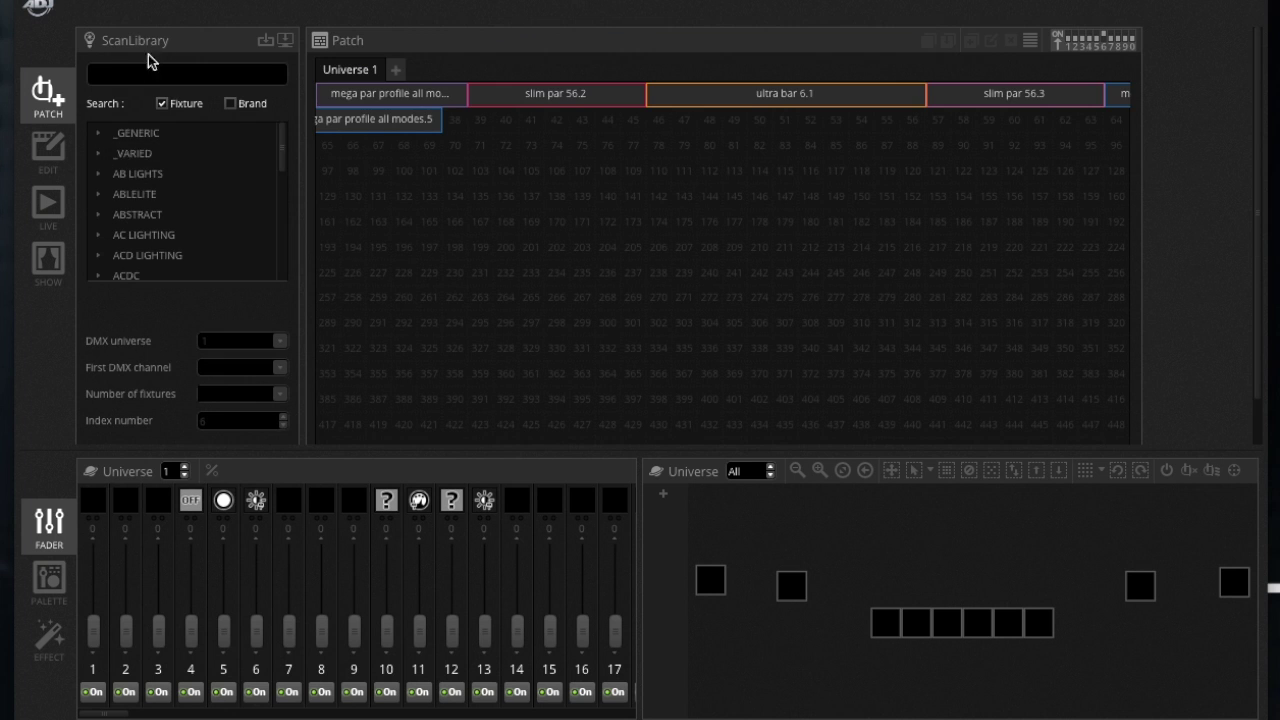
Filter the fixture library for 'mega par pro' and choose the 6-channel Mode 2 after comparing modes
click(162, 76)
text(meg)
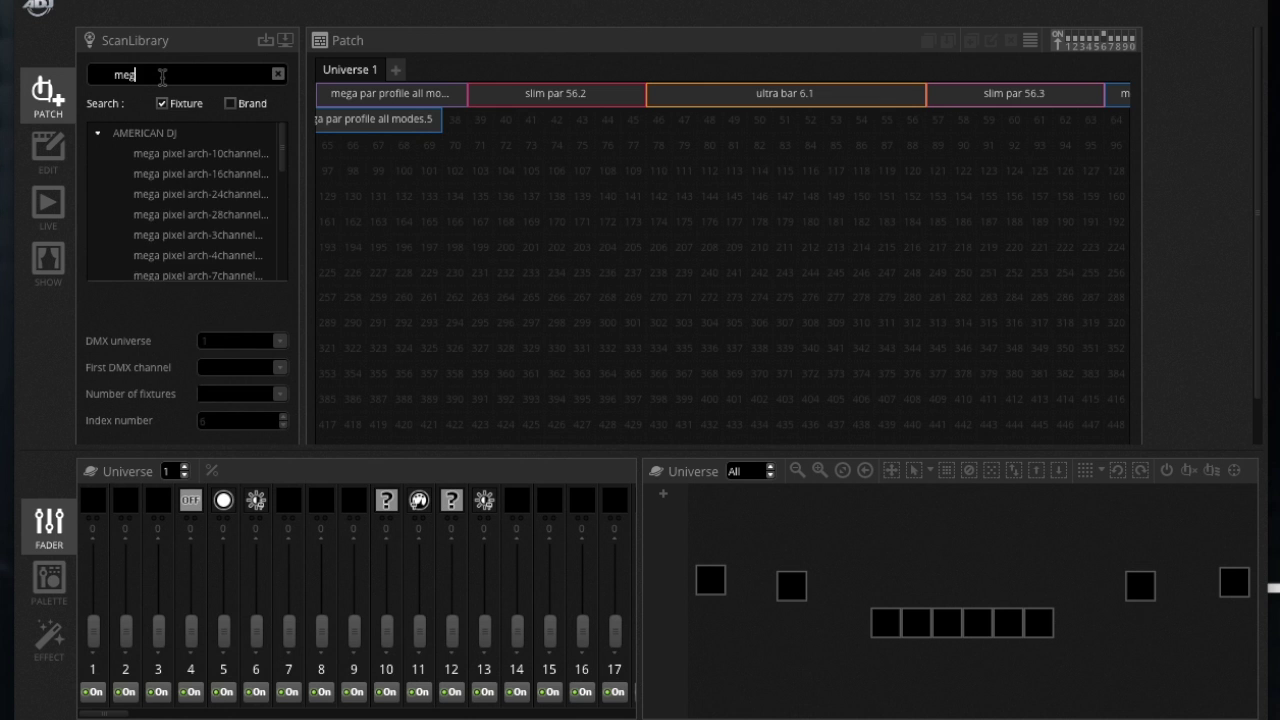
text(a par pro)
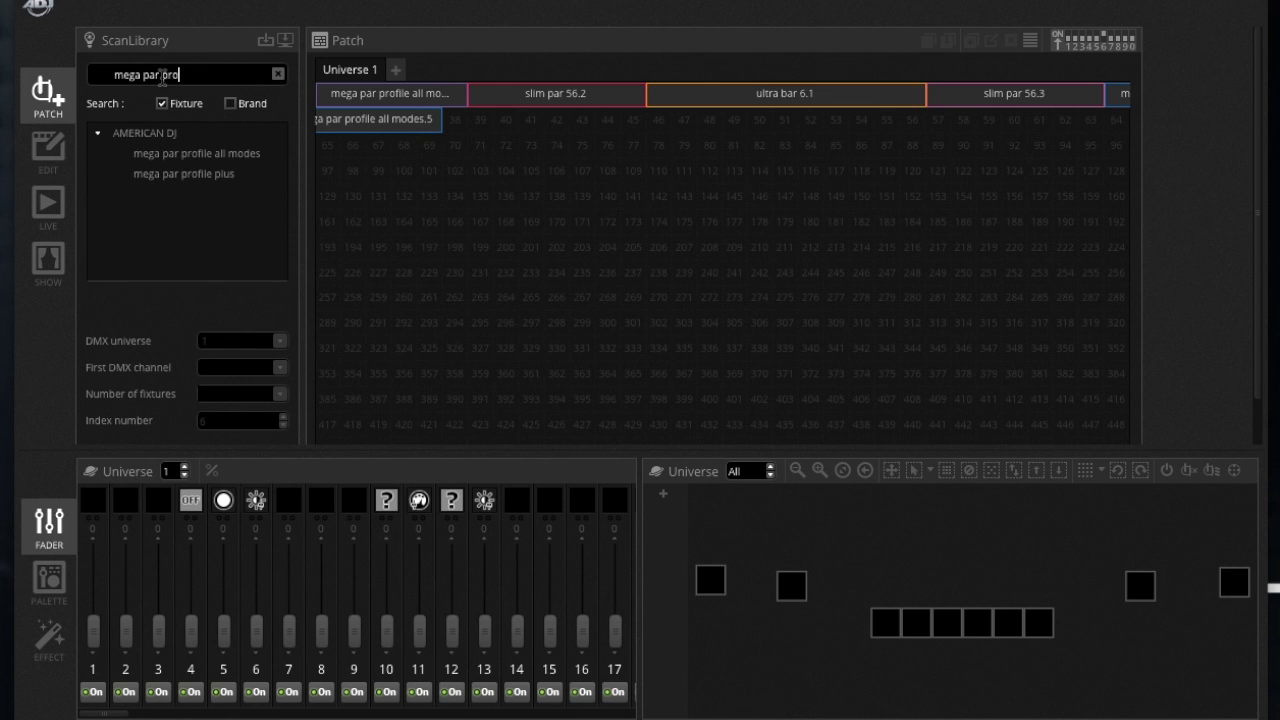
click(177, 156)
click(176, 175)
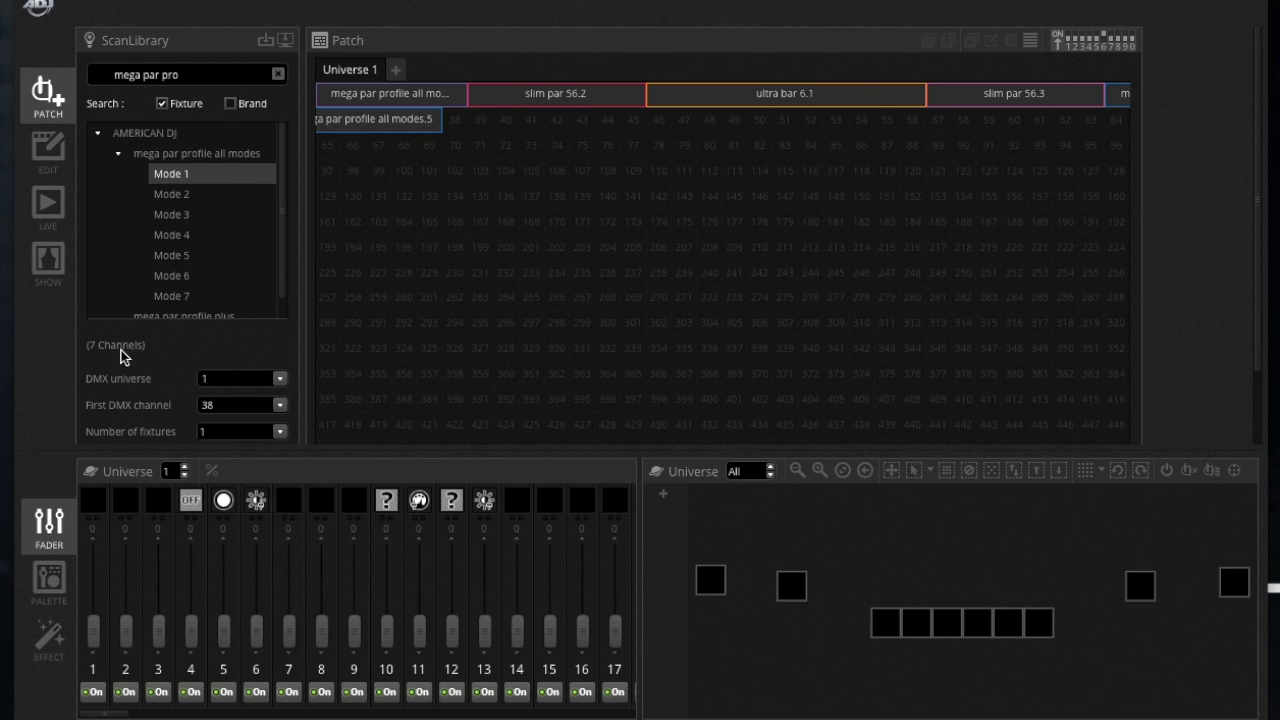
click(153, 196)
click(170, 234)
click(179, 252)
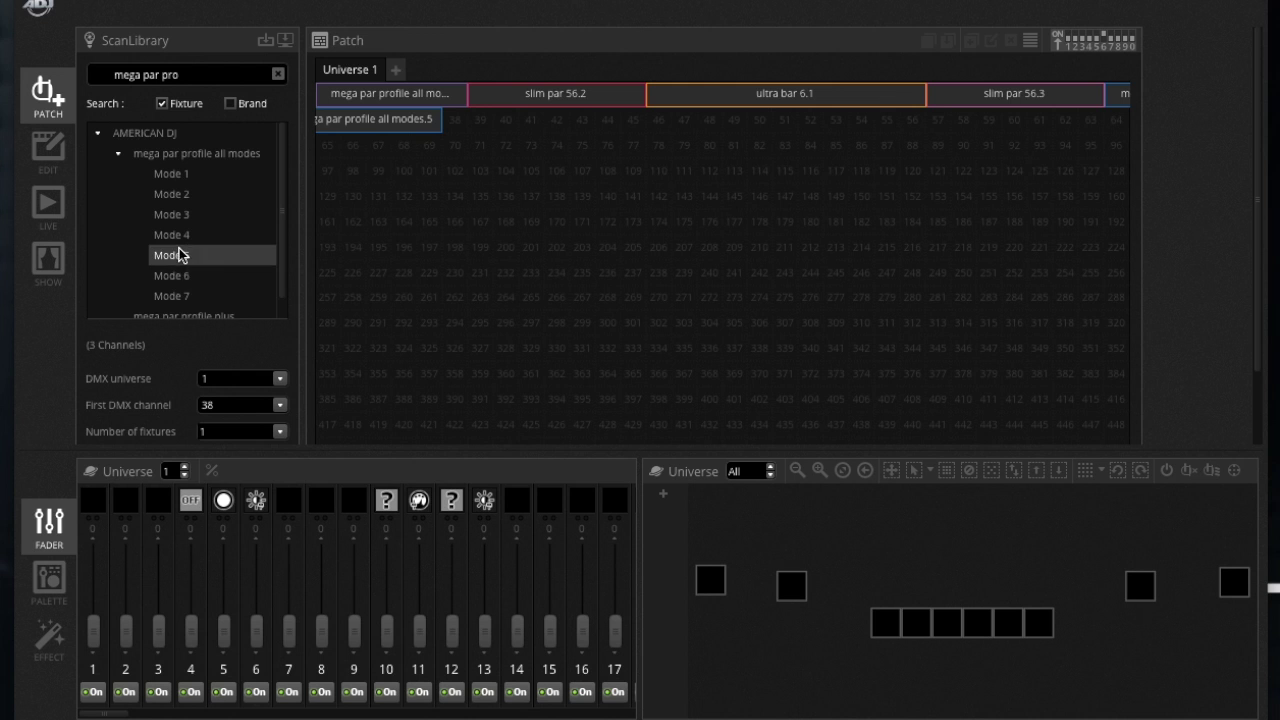
click(183, 294)
click(194, 178)
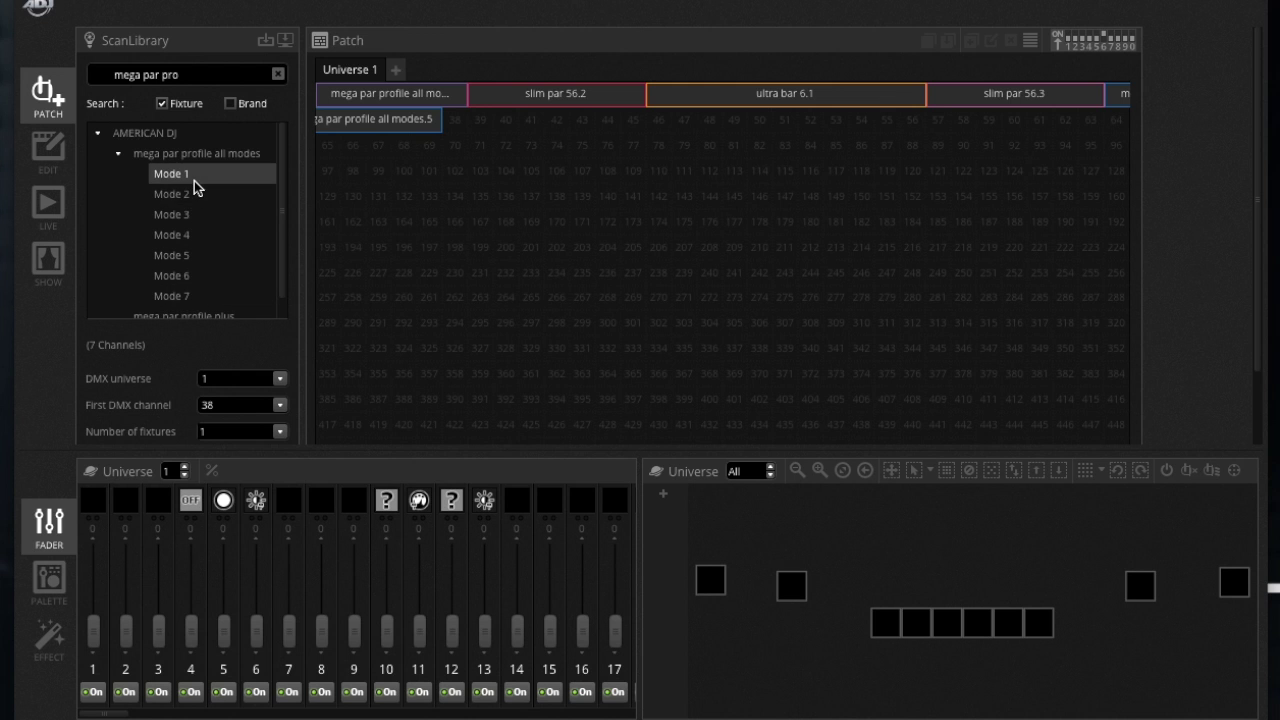
click(191, 195)
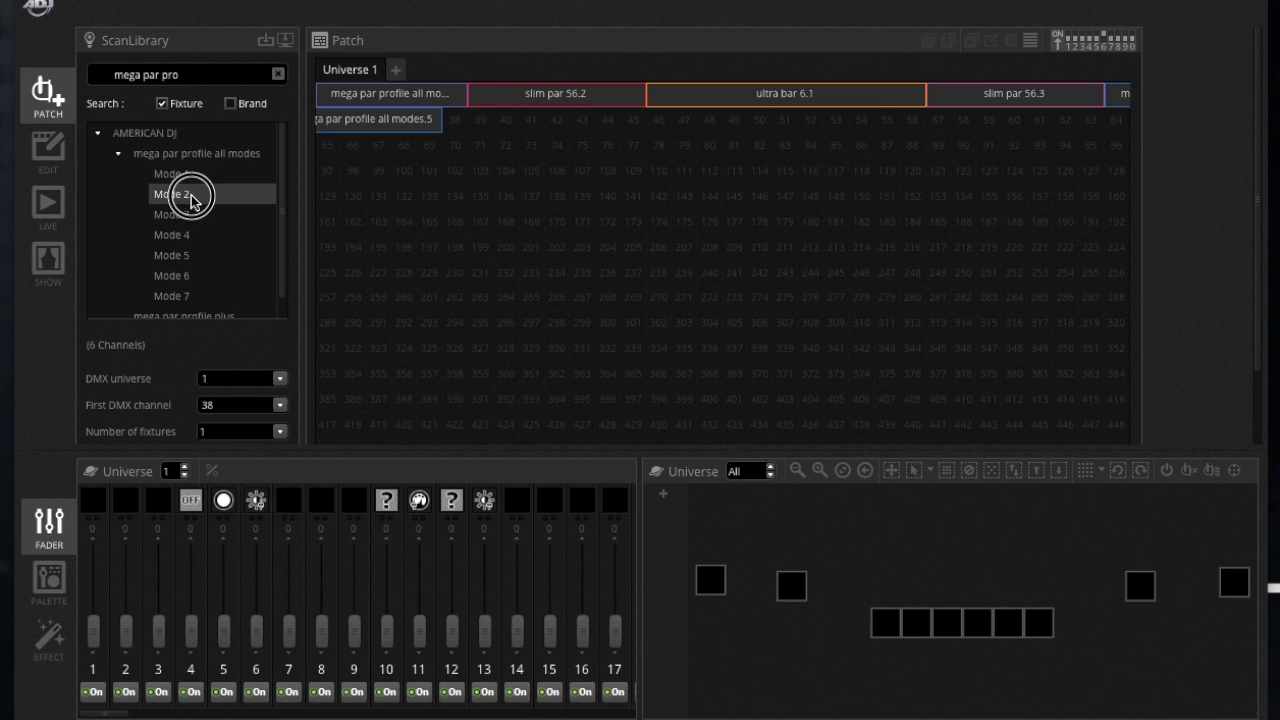
Drop a Mode 2 fixture near channel 168, then delete it again from the patch
drag(240, 198, 514, 220)
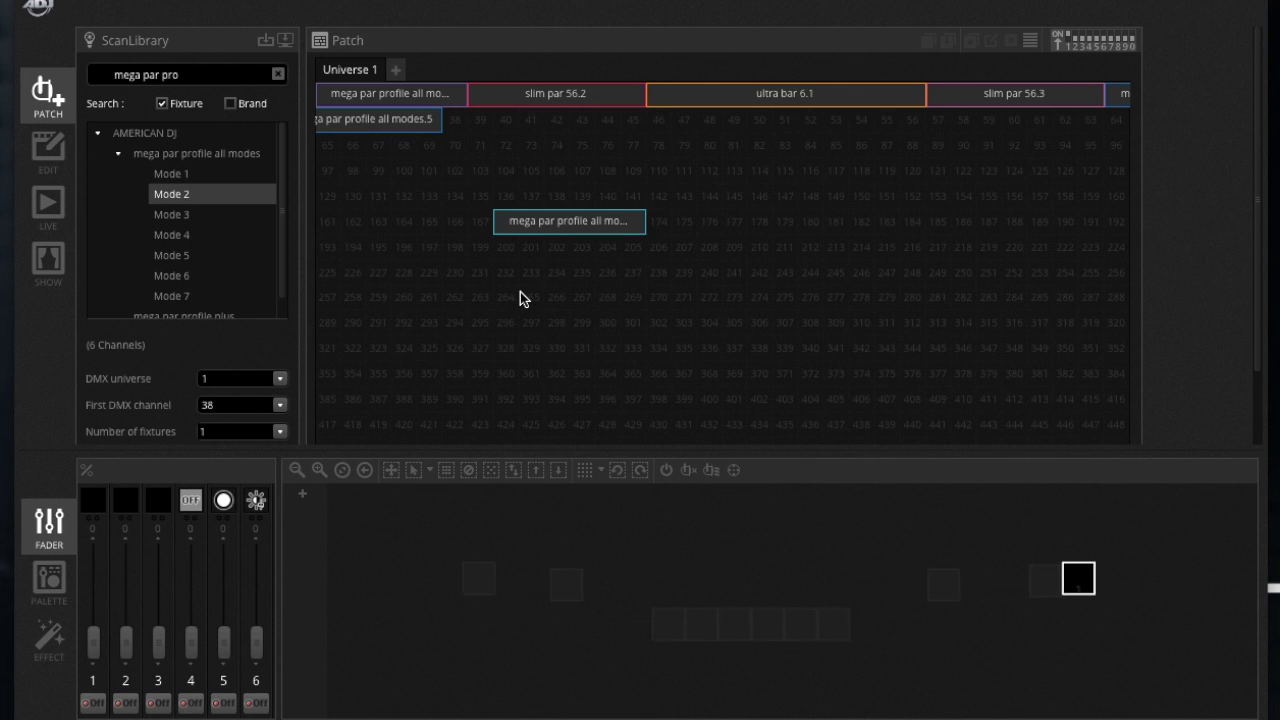
click(567, 221)
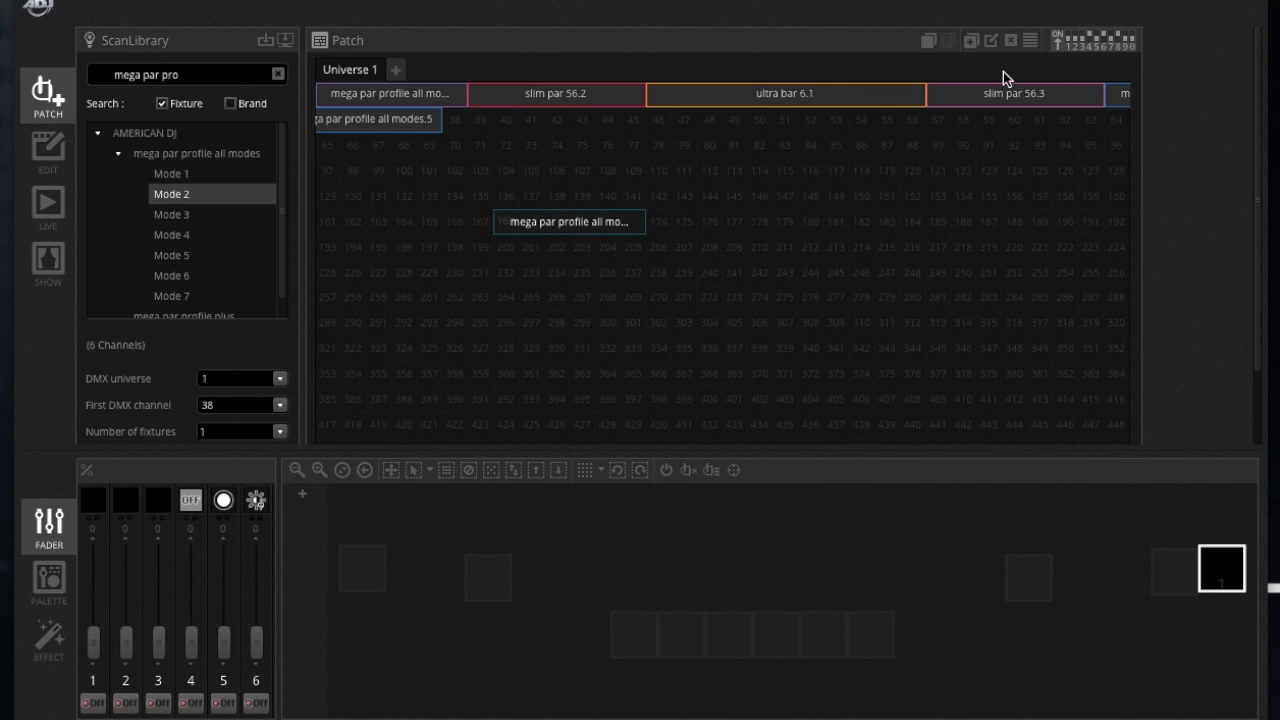
click(1008, 42)
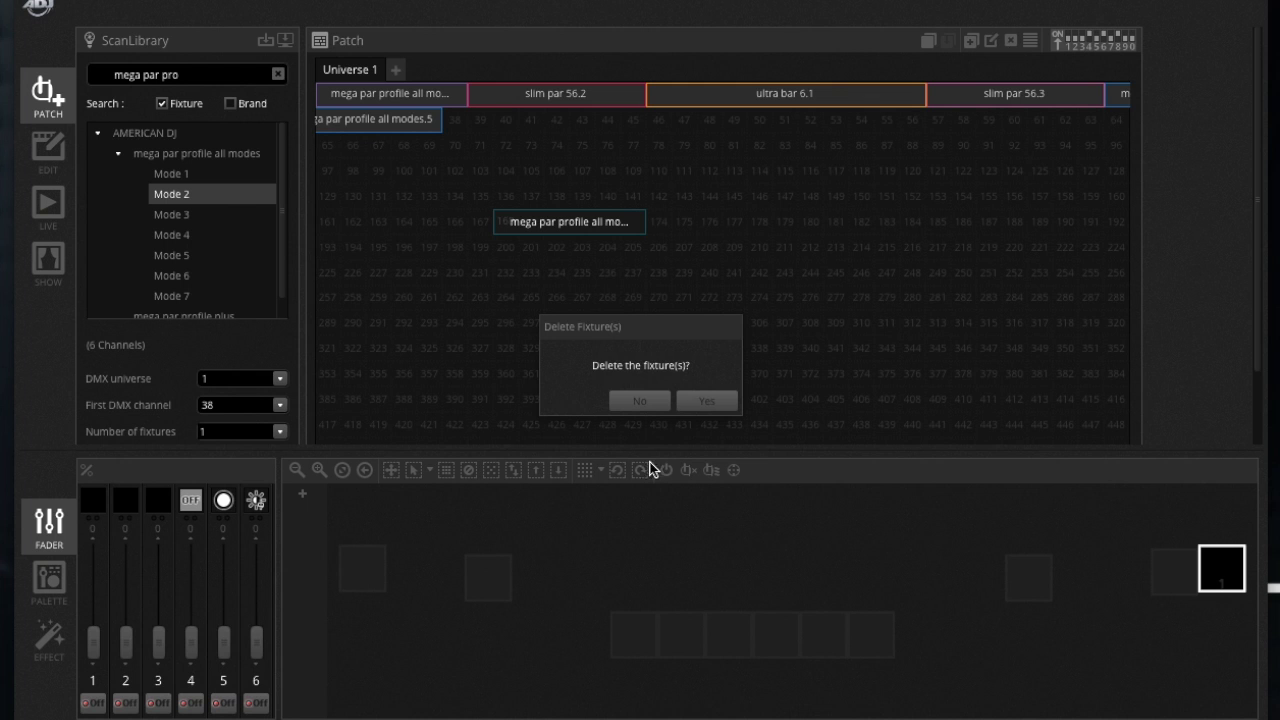
click(692, 405)
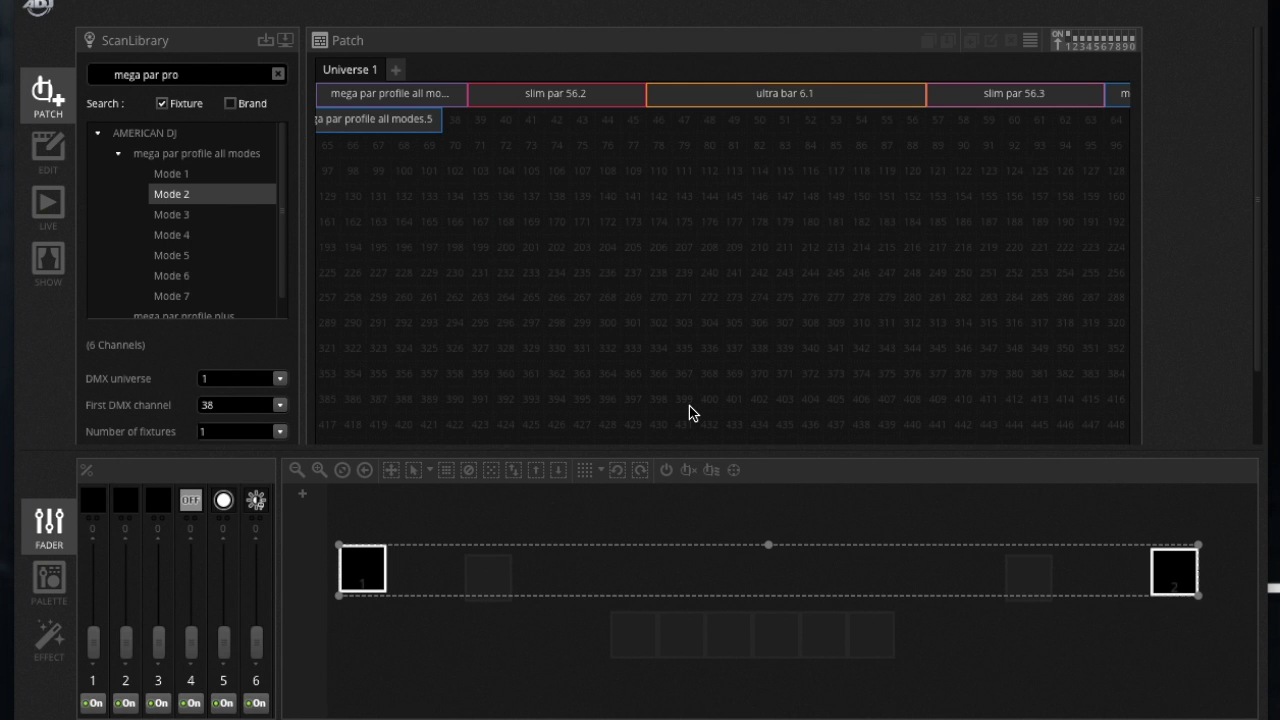
click(497, 583)
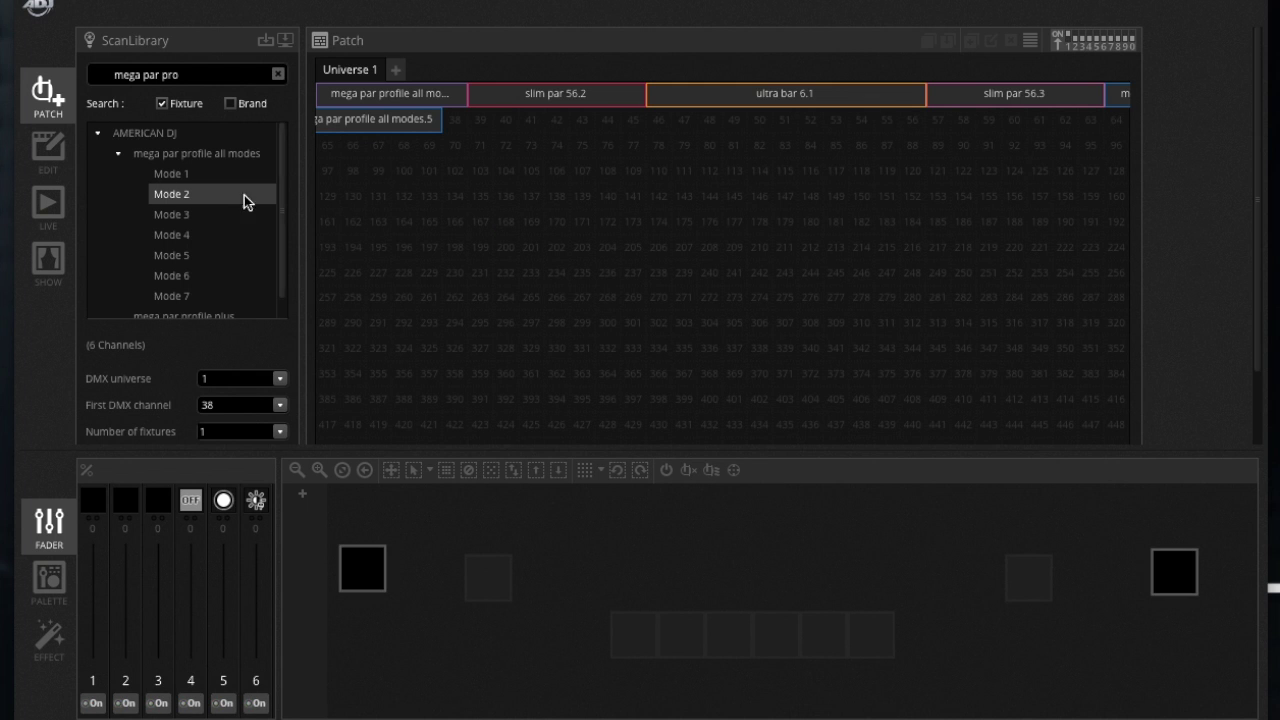
scroll(172, 383, down, 2)
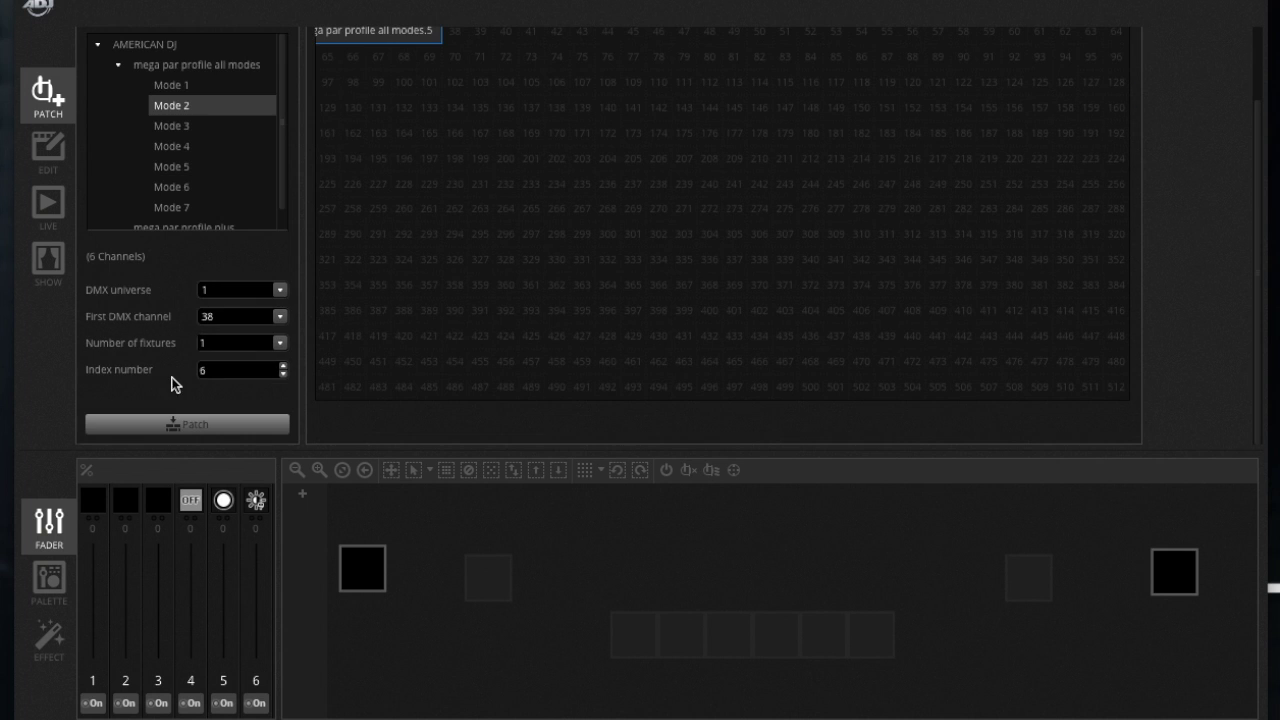
click(199, 425)
scroll(185, 352, up, 2)
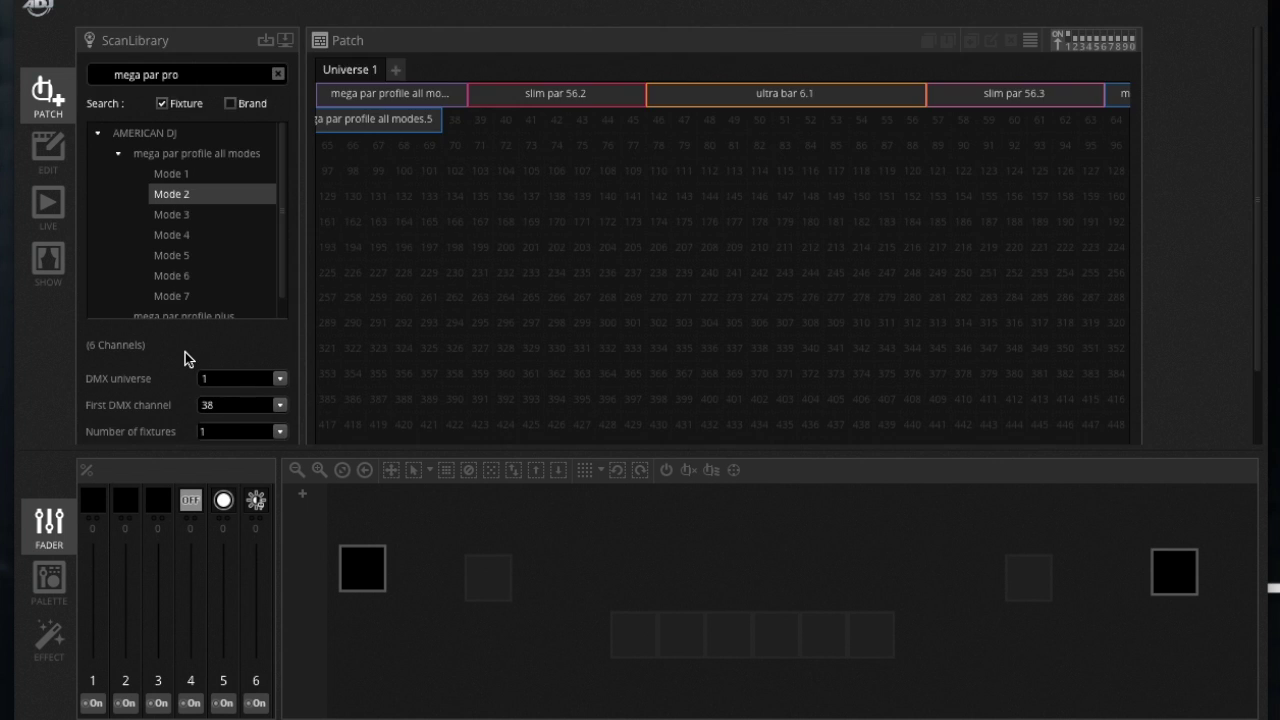
scroll(183, 323, down, 2)
scroll(127, 185, up, 2)
click(348, 98)
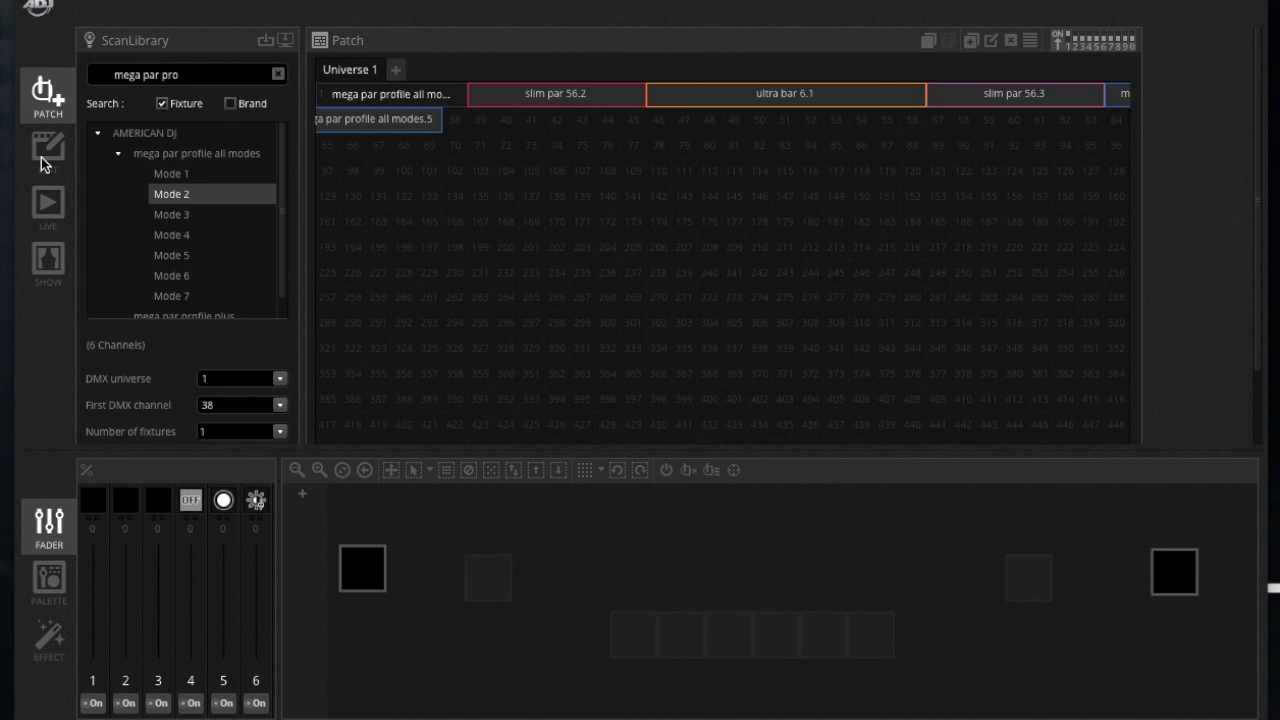
Cycle through the Edit, Patch, Live and Show pages, ending back on the scene editor
click(41, 157)
click(47, 97)
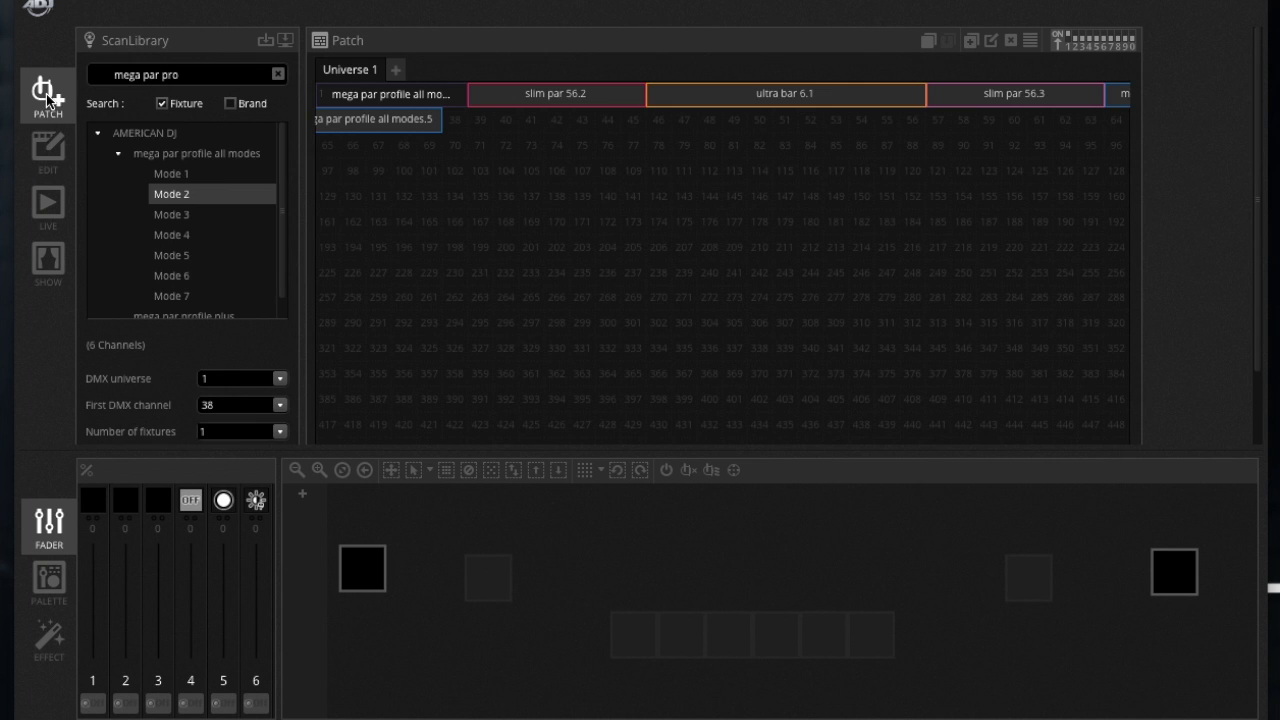
click(44, 147)
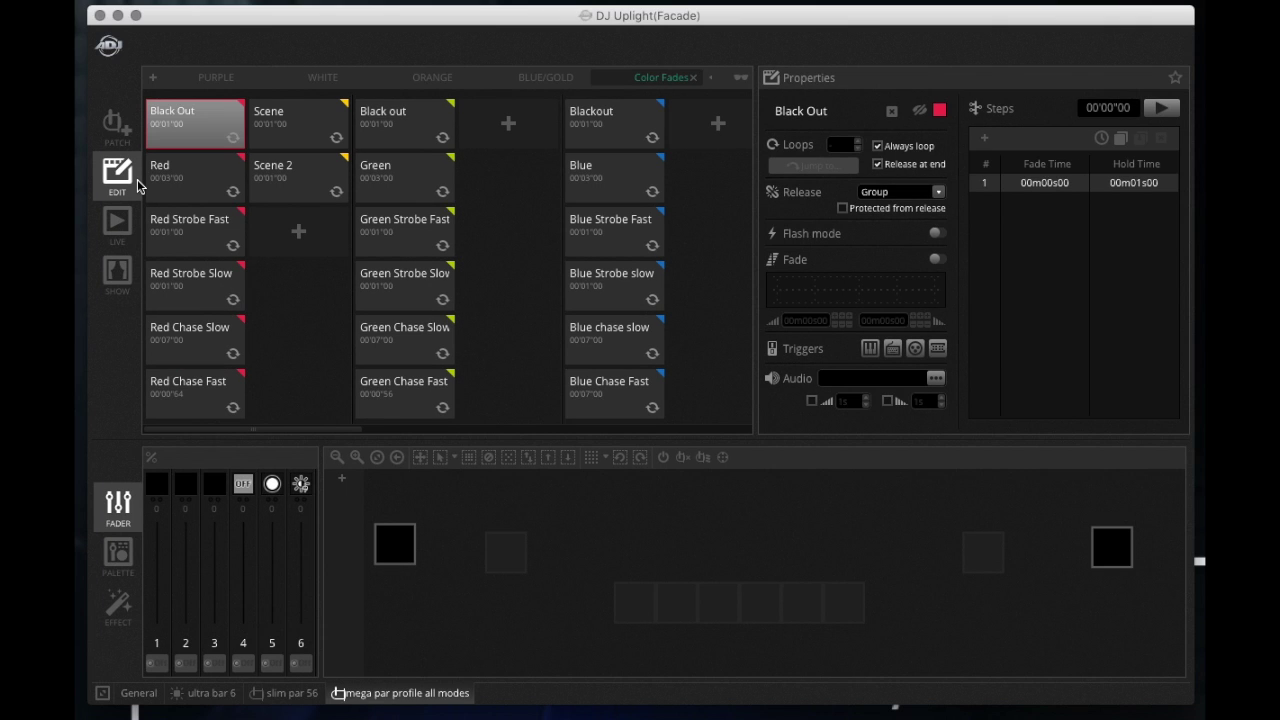
click(127, 147)
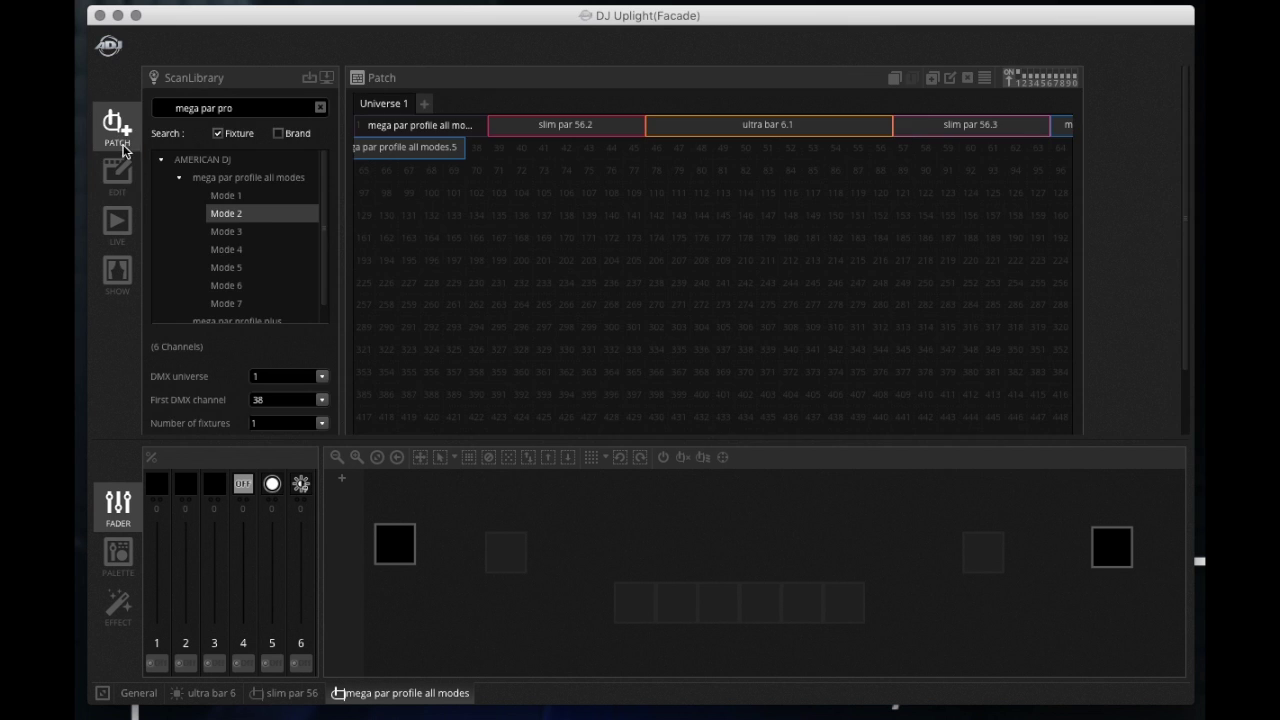
click(128, 188)
click(114, 226)
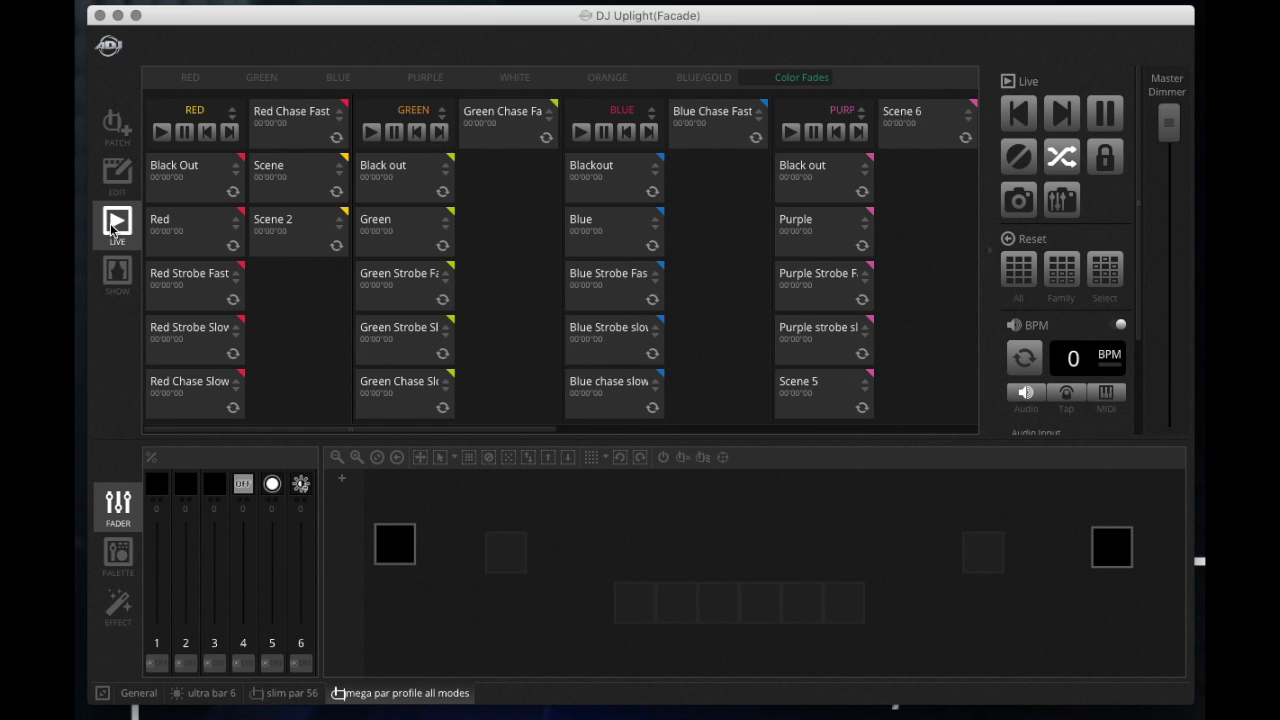
click(130, 278)
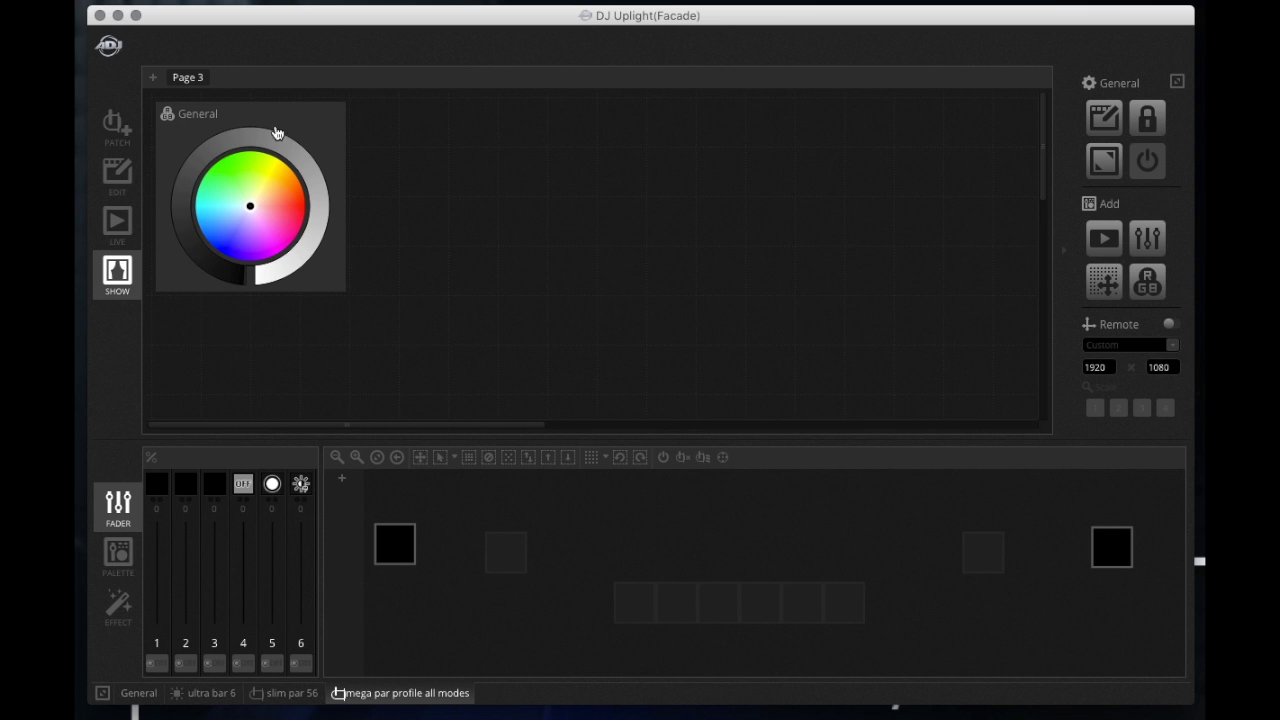
click(124, 176)
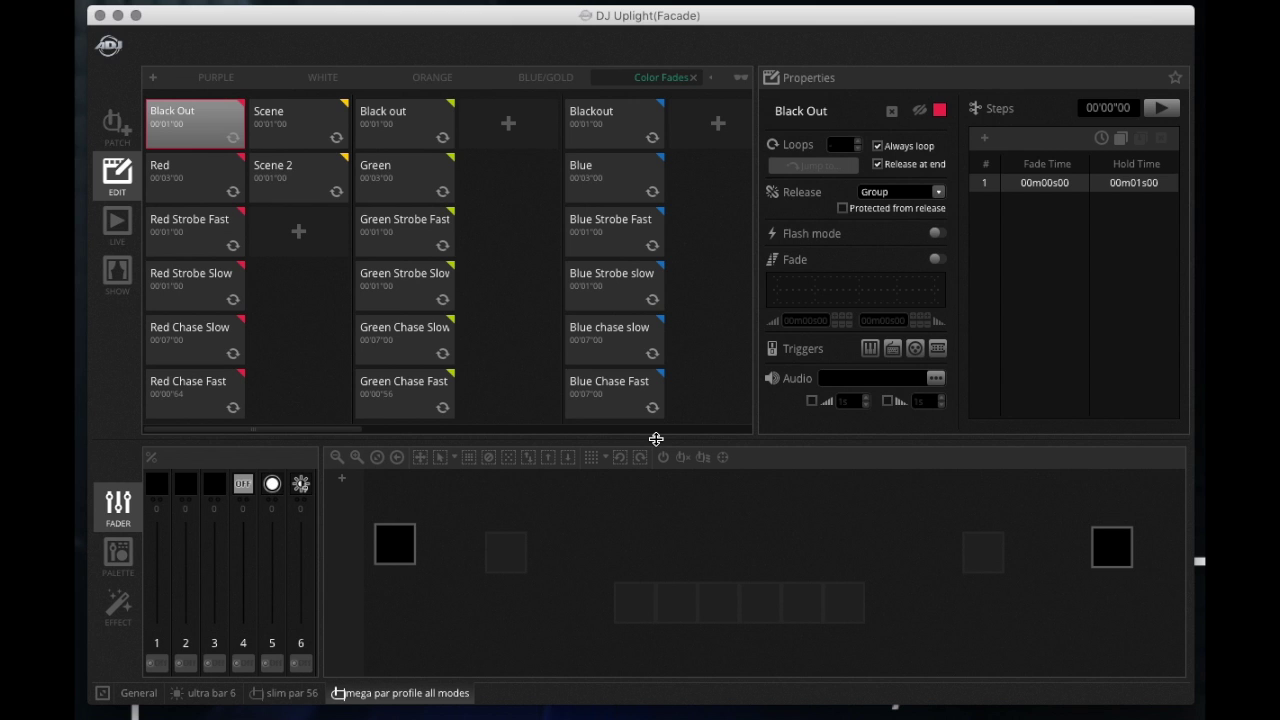
Preview the Red group's Black Out, Red, Red Strobe Fast/Slow and Red Chase Slow/Fast scenes
click(200, 348)
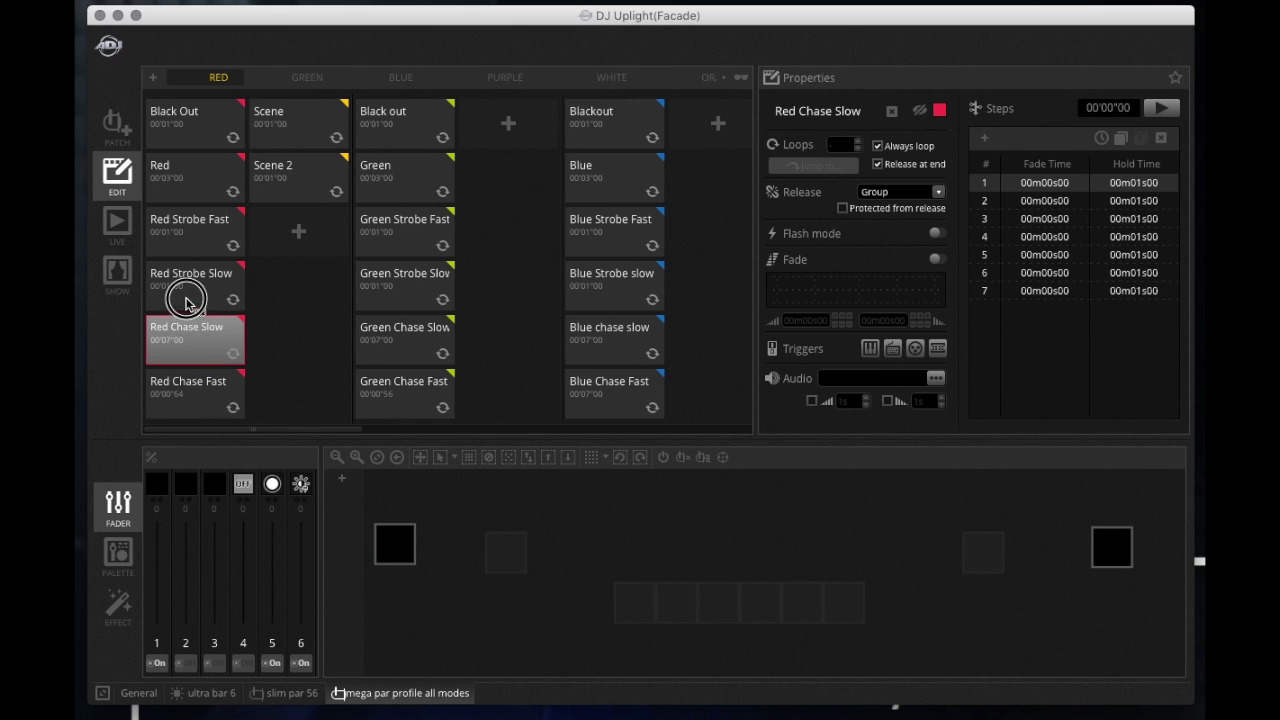
drag(185, 303, 206, 378)
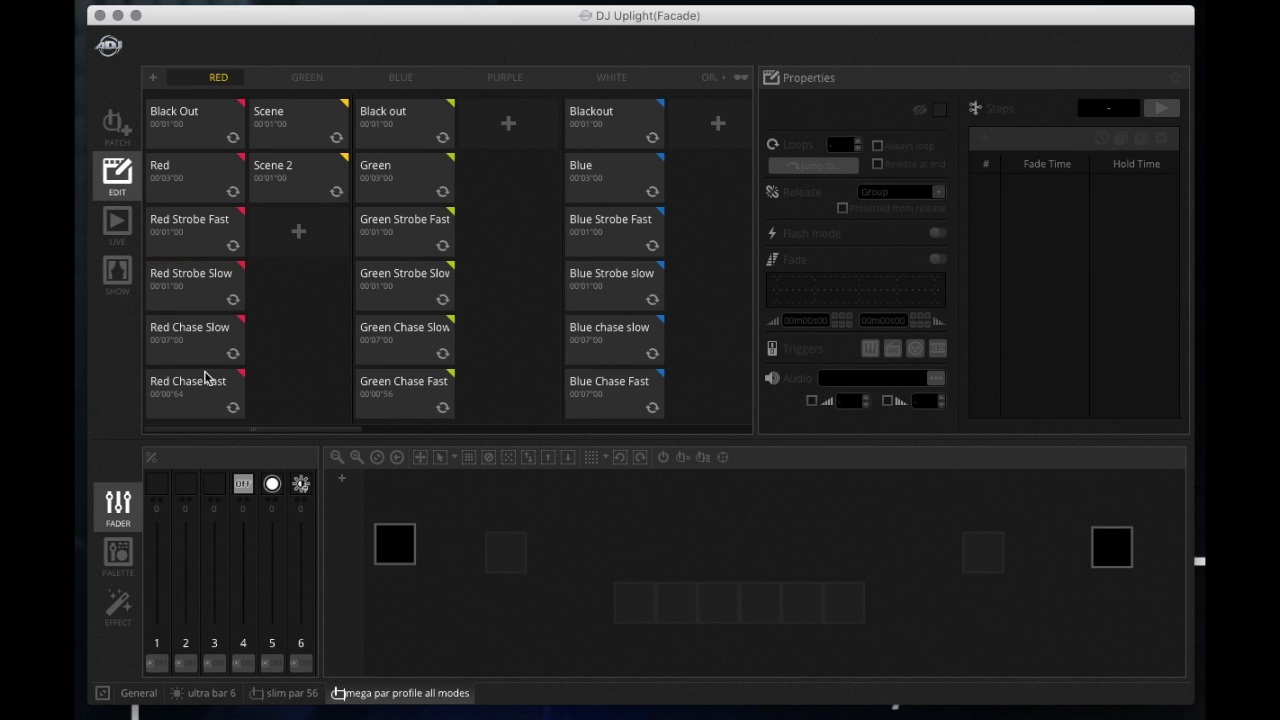
click(192, 132)
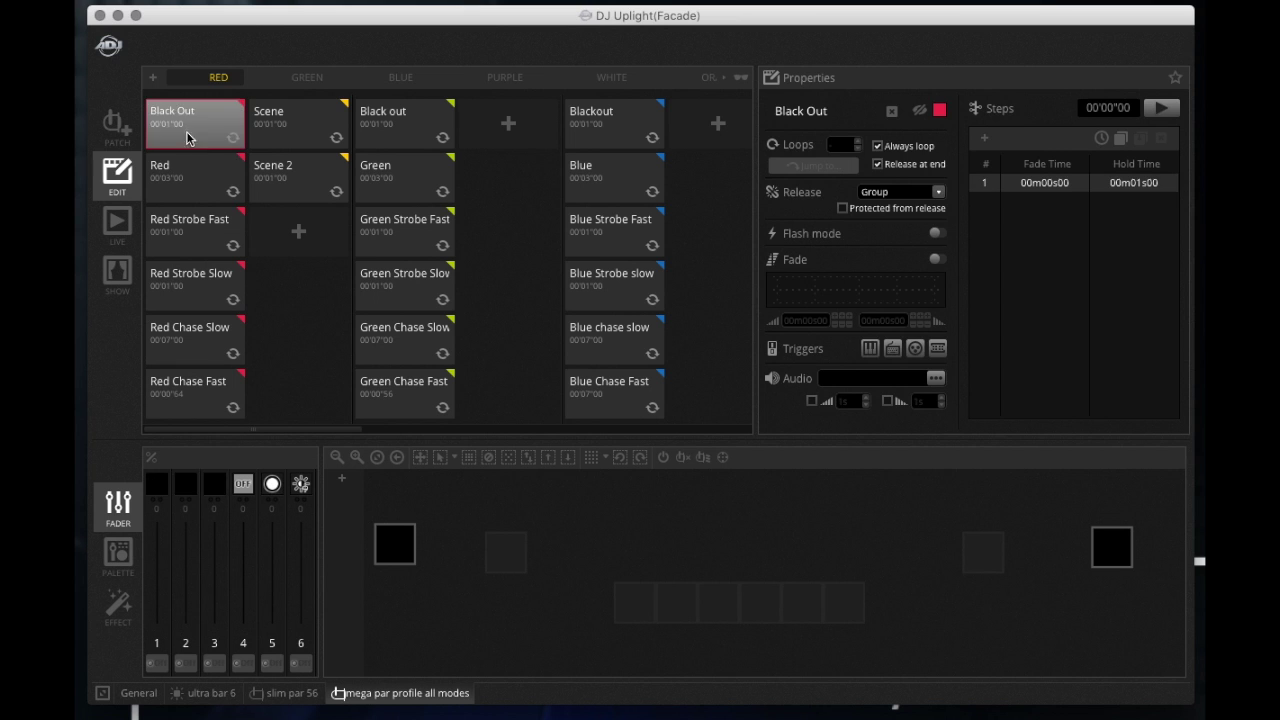
click(194, 186)
click(196, 246)
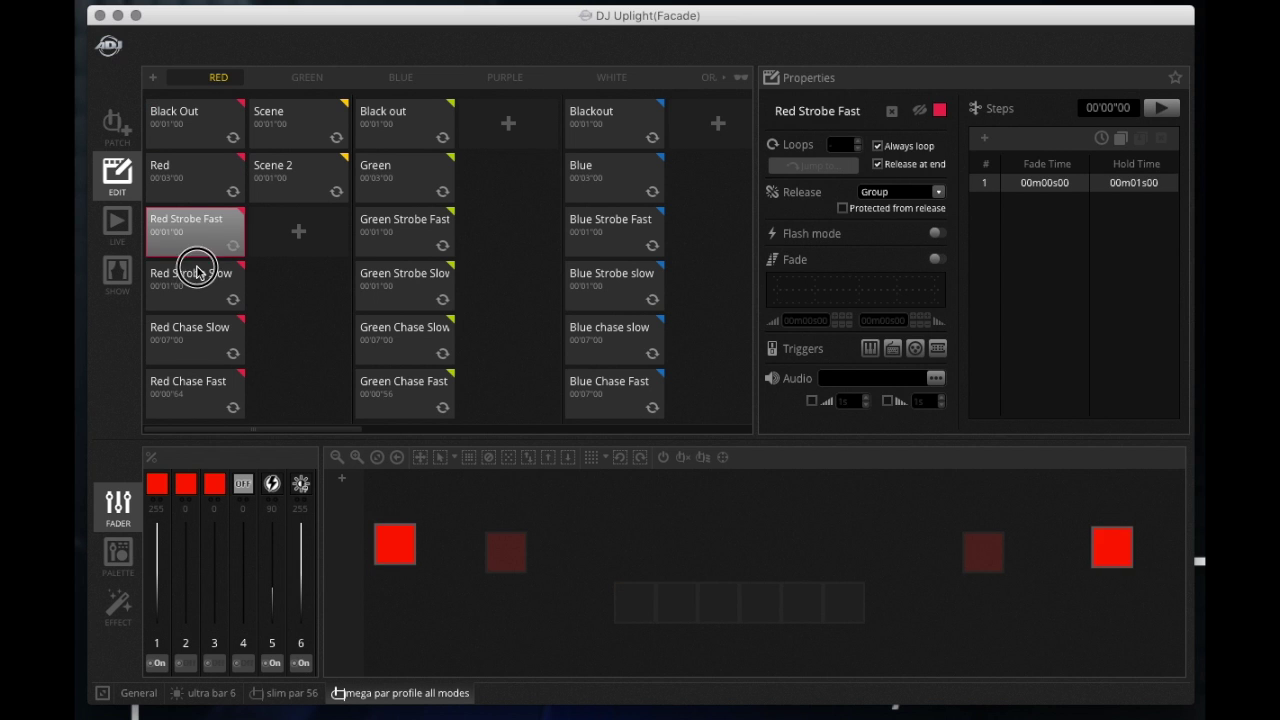
click(191, 272)
click(194, 330)
click(206, 394)
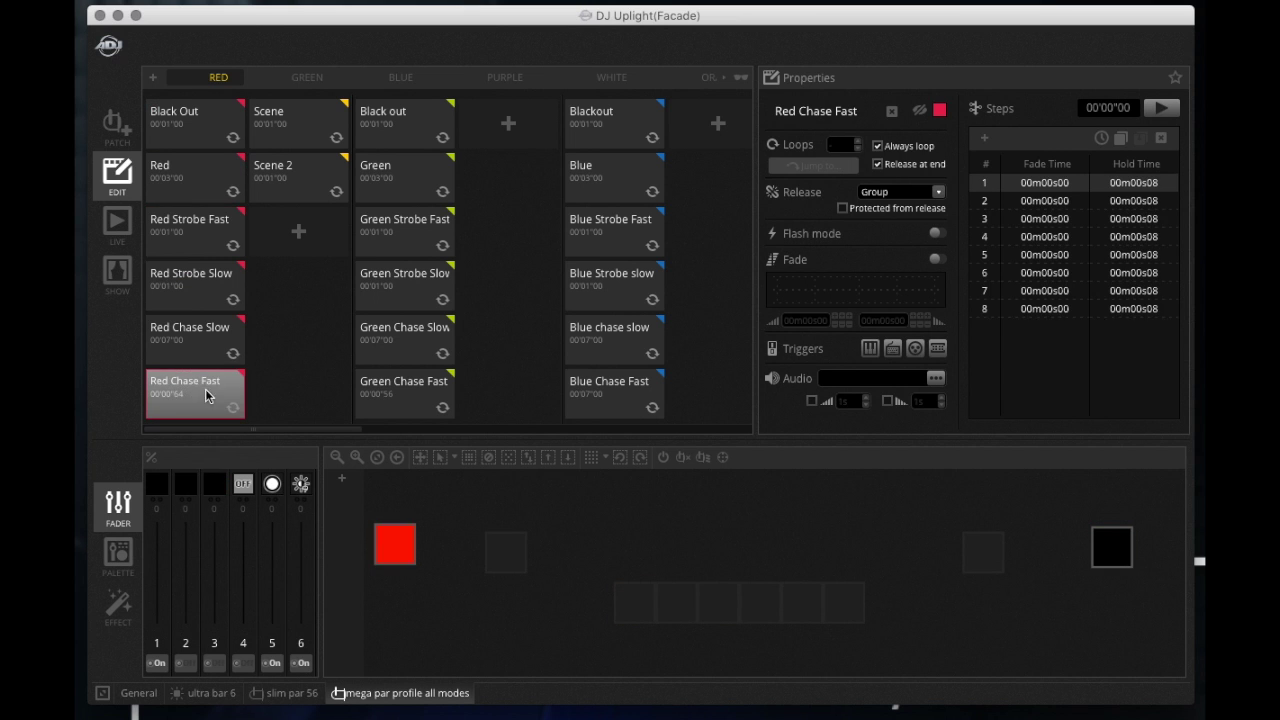
Inspect Scene 2 and the Red, Green and Blue groups' blackout cues, ending on Blue's Blackout
click(292, 162)
click(421, 110)
click(158, 107)
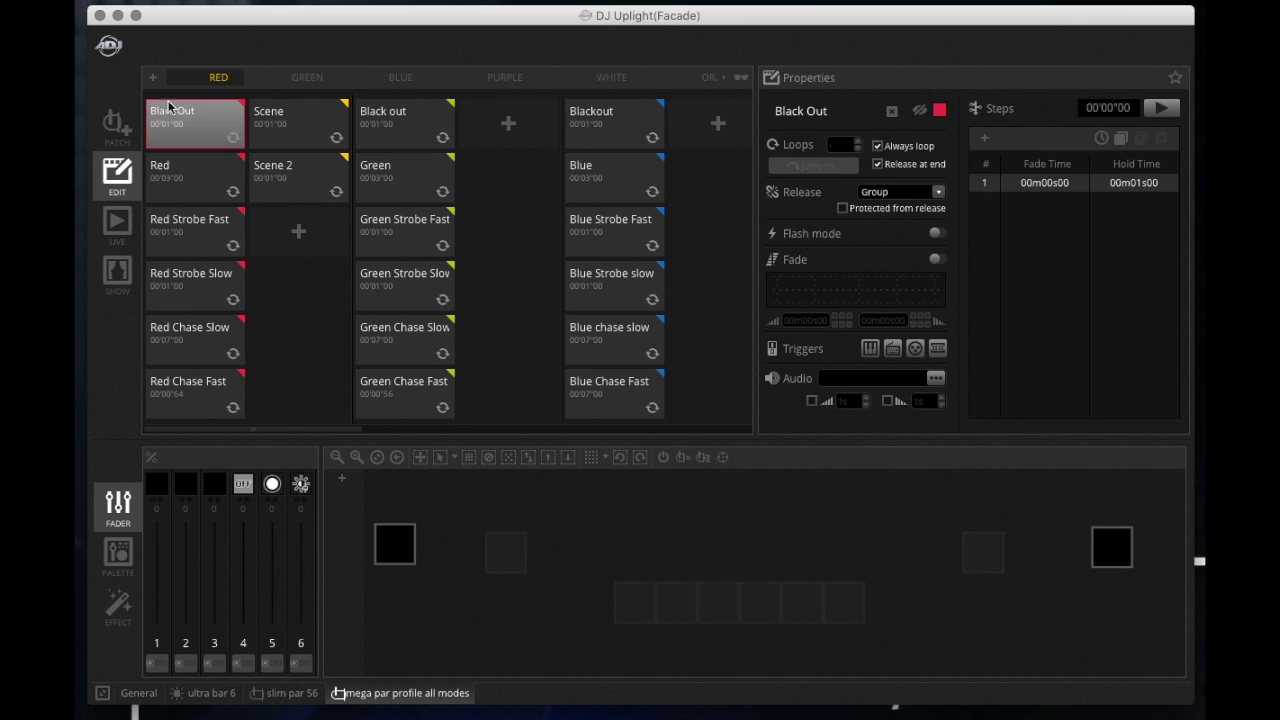
click(442, 125)
click(590, 110)
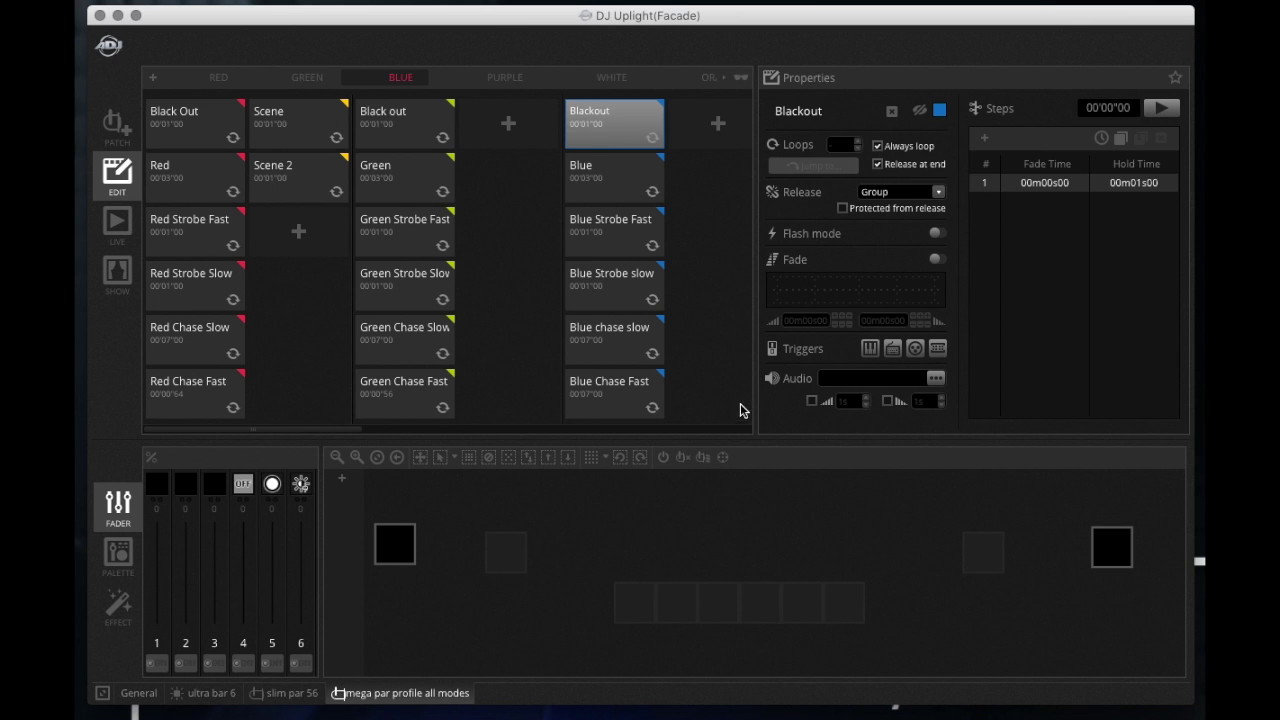
Scroll the cue grid right and then back to its first columns
click(286, 432)
drag(286, 432, 200, 434)
click(302, 430)
drag(302, 430, 166, 275)
Keep the Green Black out cue's swatch green, then open the Red group's Black Out cue
click(420, 134)
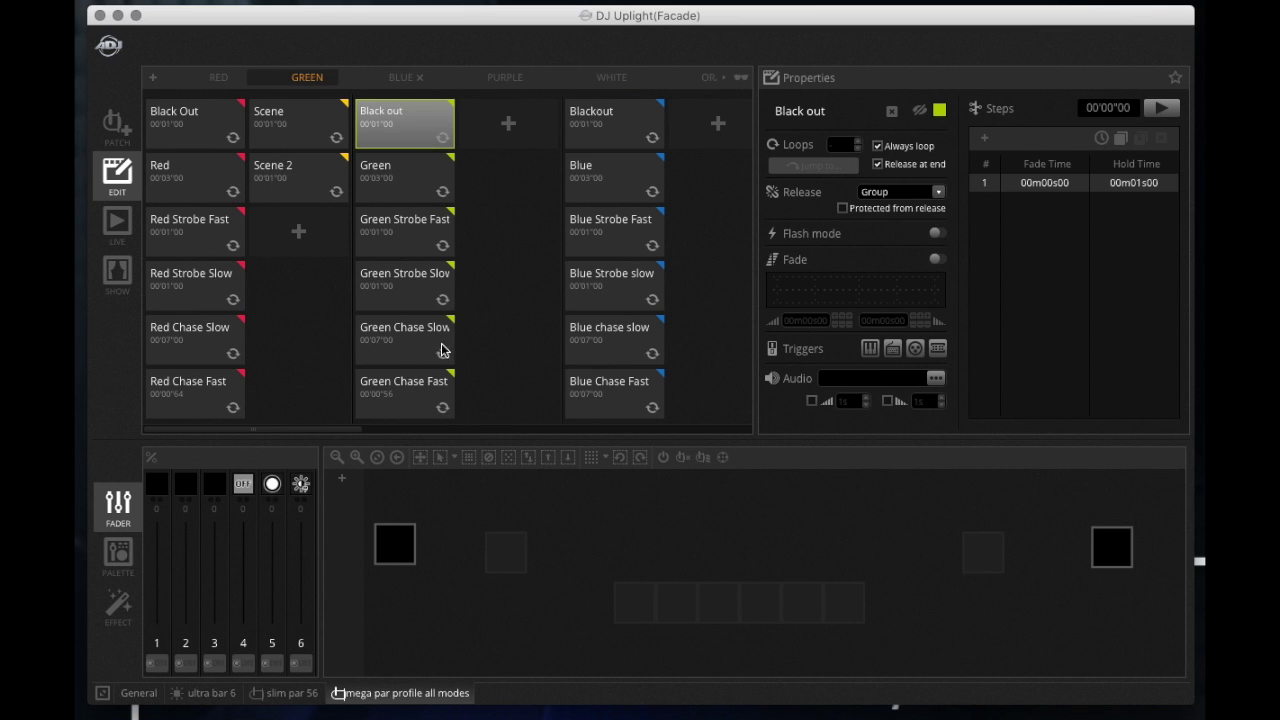
click(416, 141)
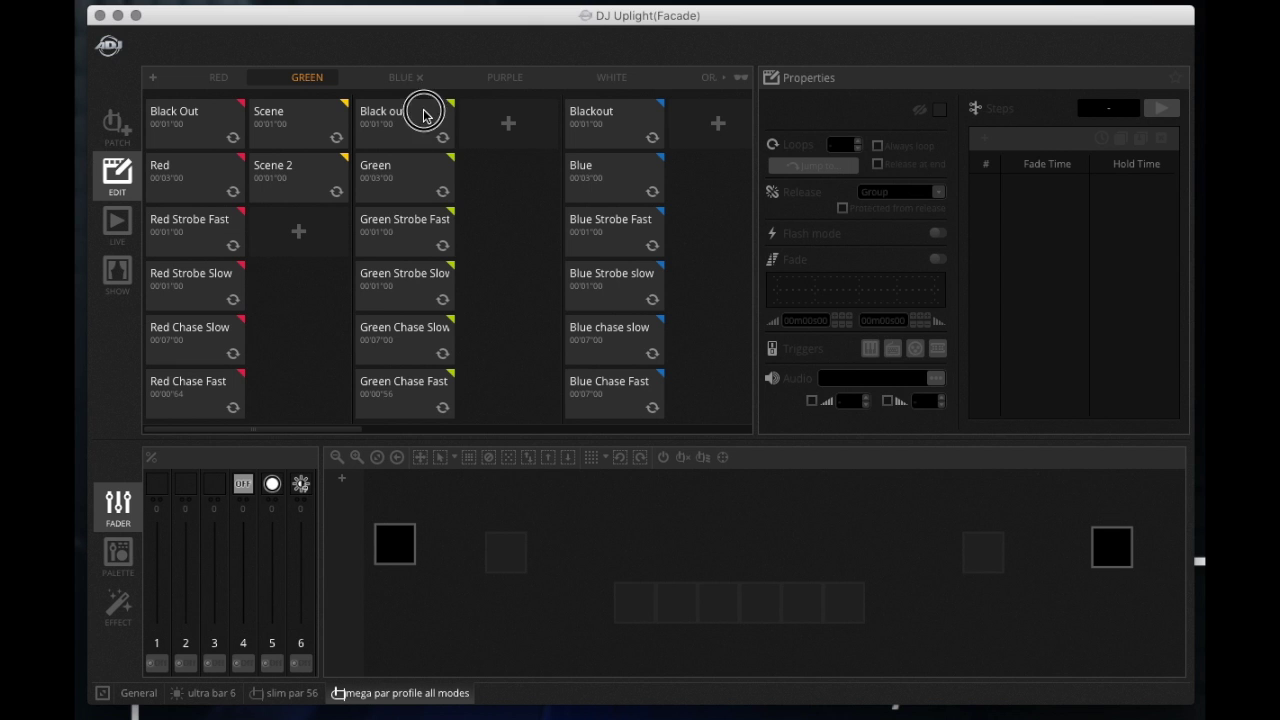
click(428, 119)
click(408, 117)
click(408, 117)
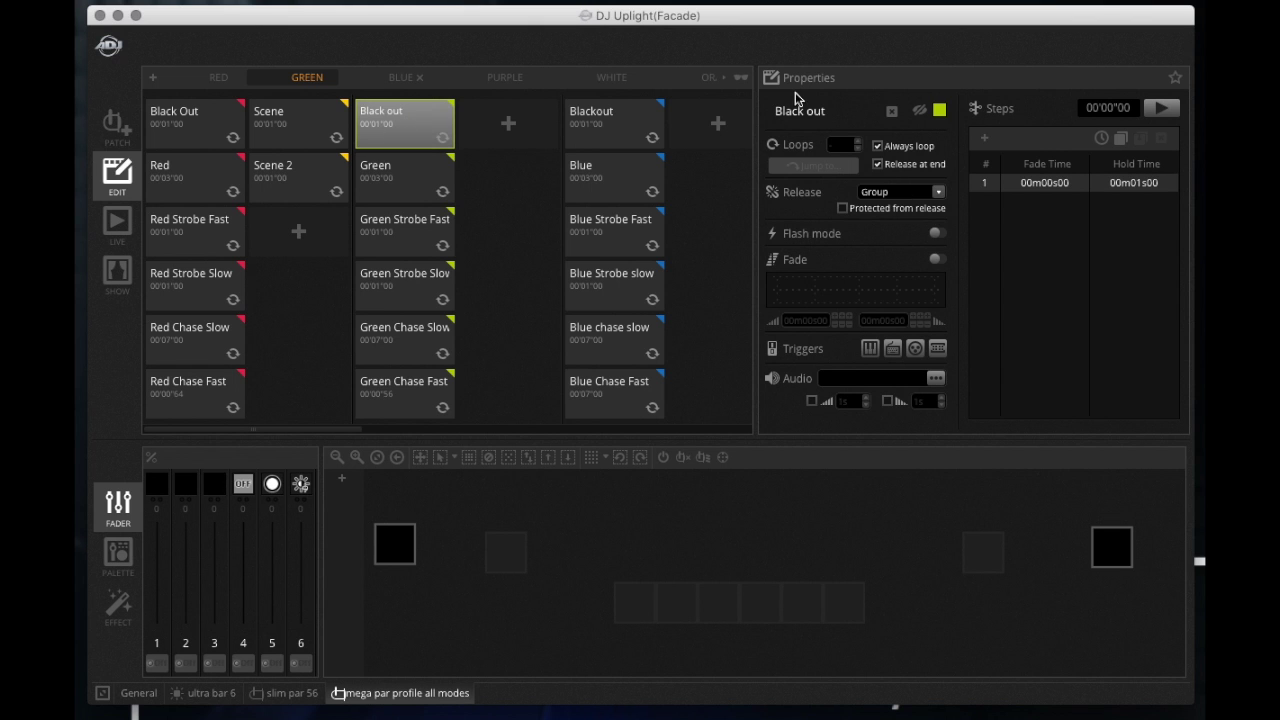
click(939, 114)
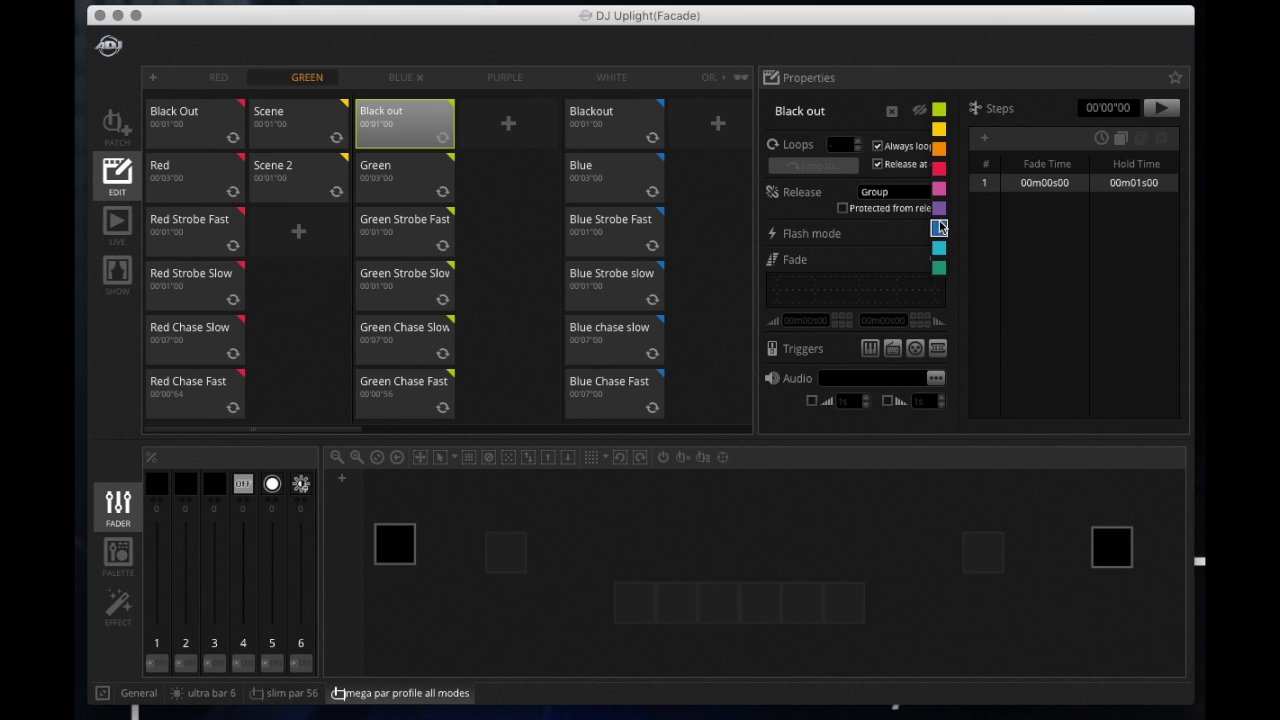
click(938, 114)
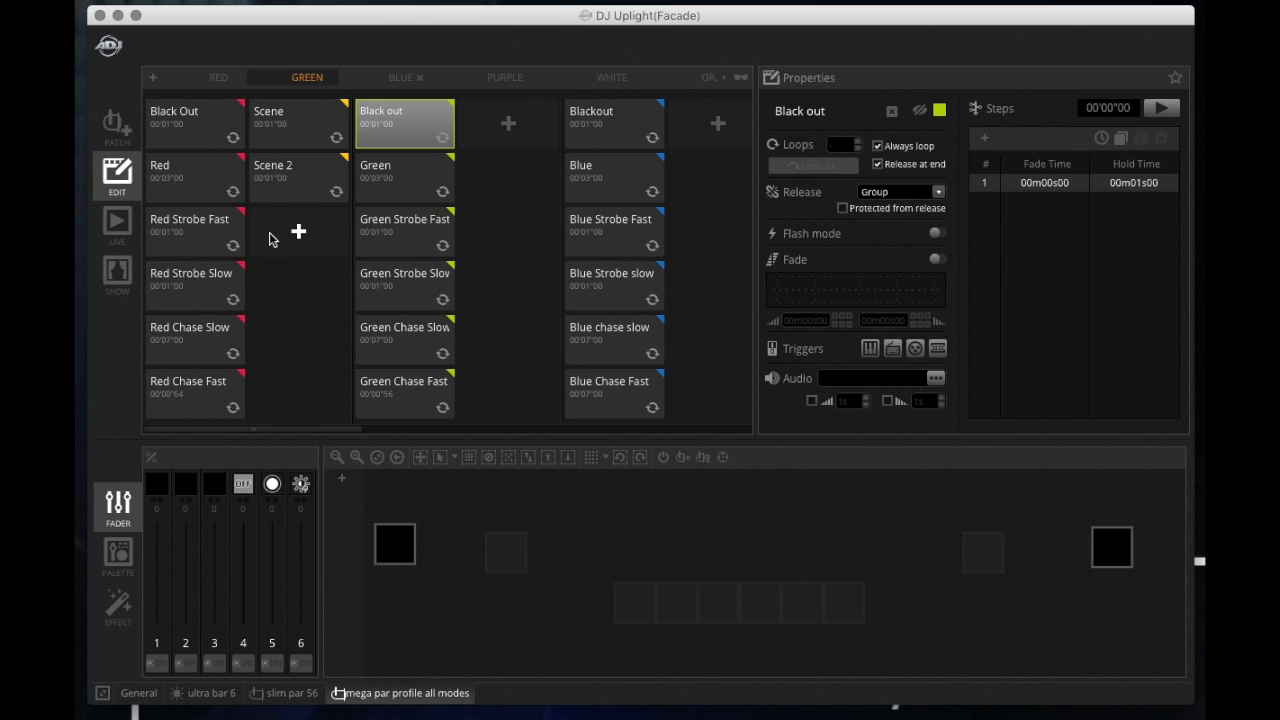
click(283, 298)
click(210, 122)
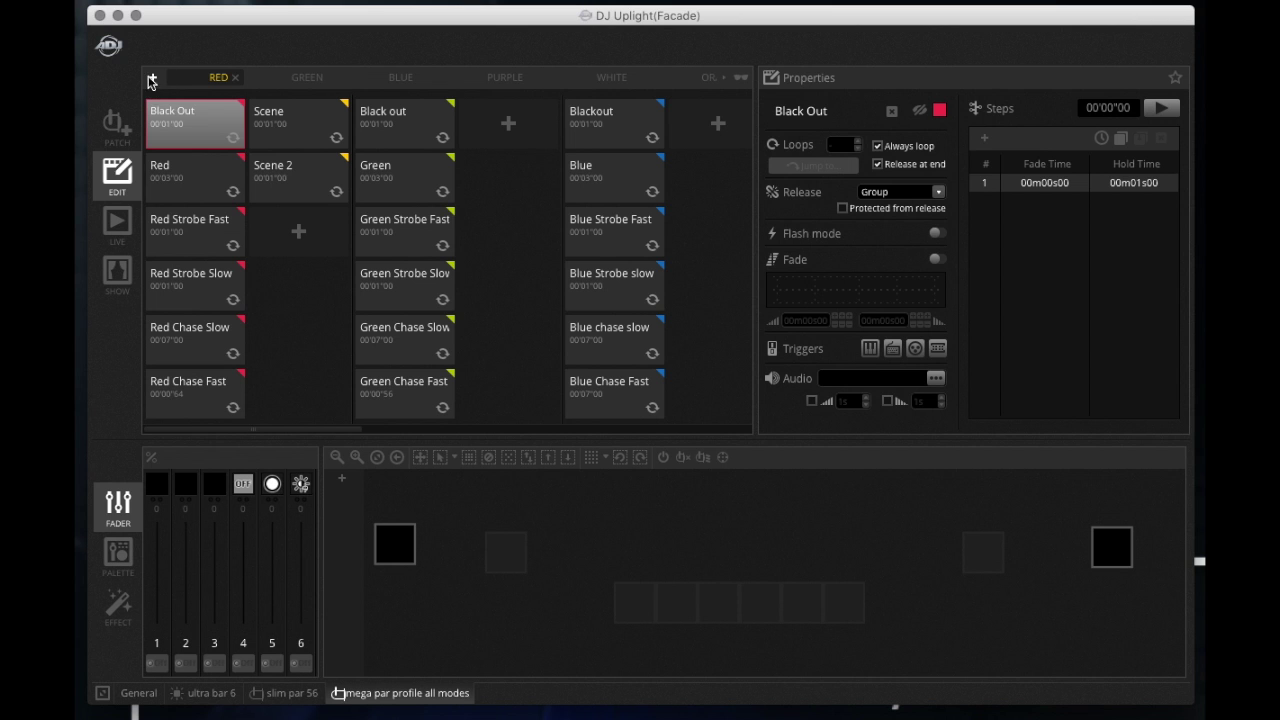
Add a new group whose cue is renamed 'White' and given a teal swatch
drag(274, 429, 774, 449)
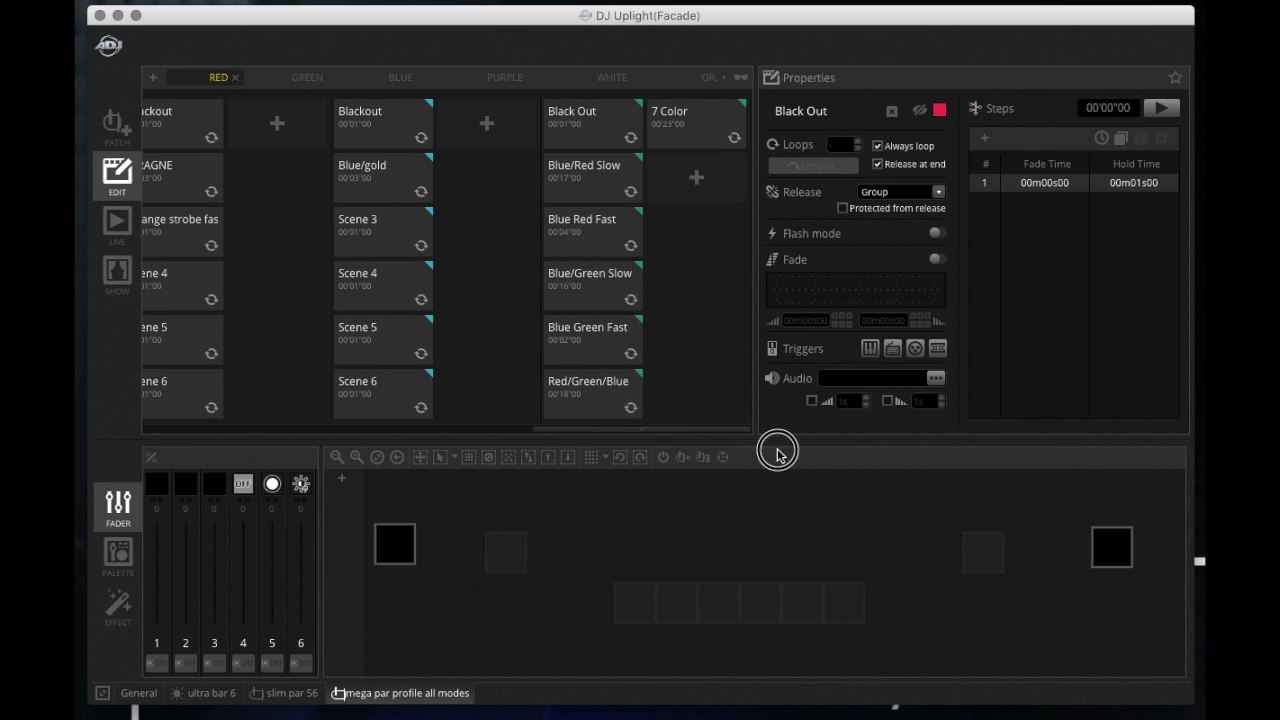
click(154, 78)
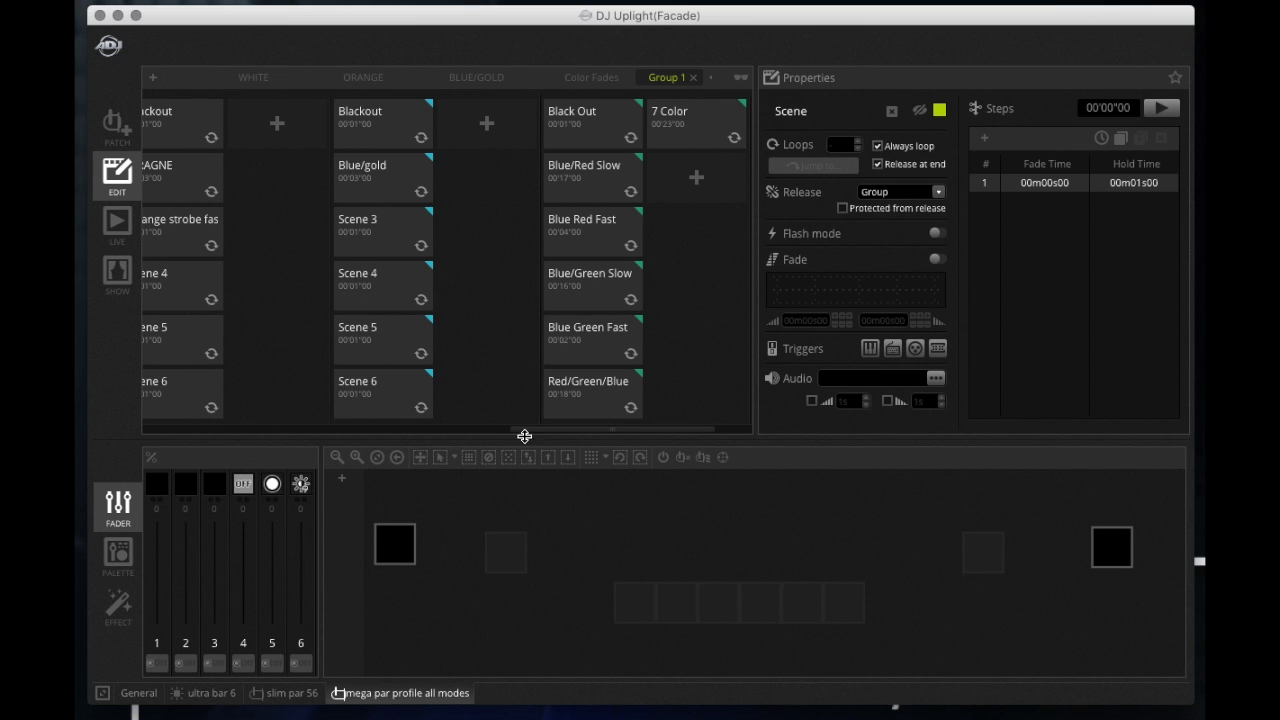
drag(531, 432, 714, 423)
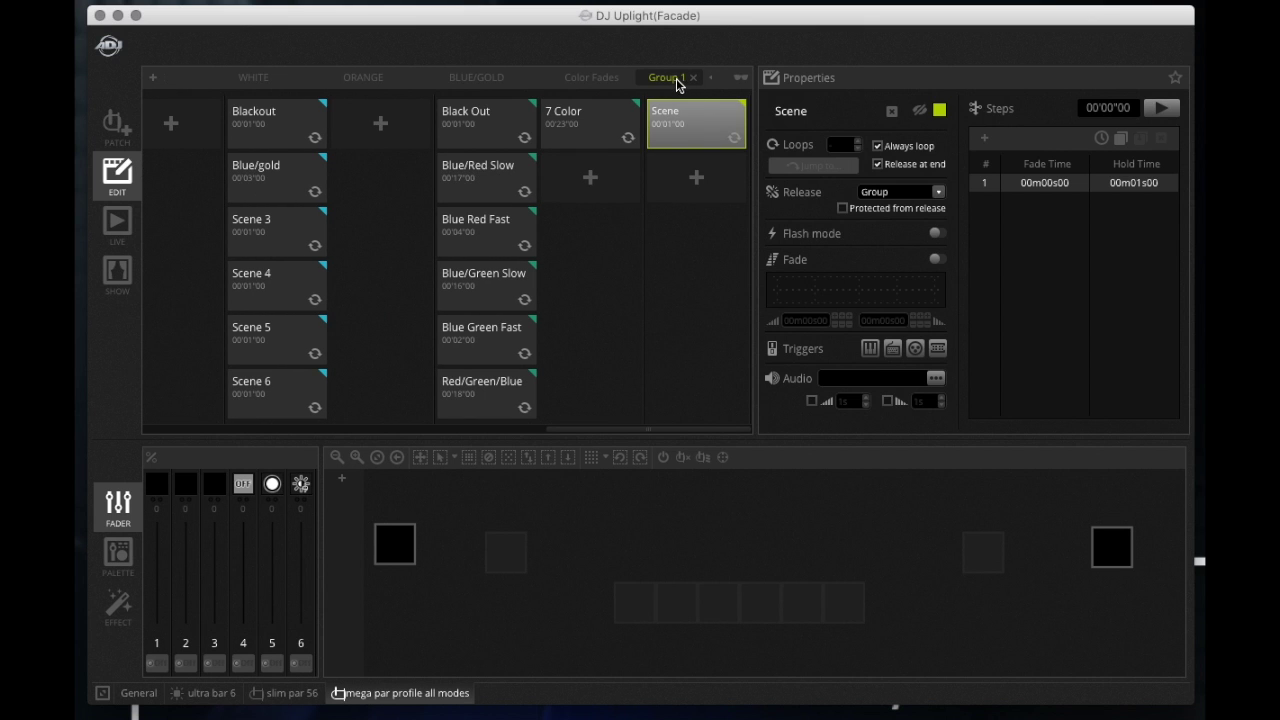
double_click(698, 115)
text(White)
click(938, 112)
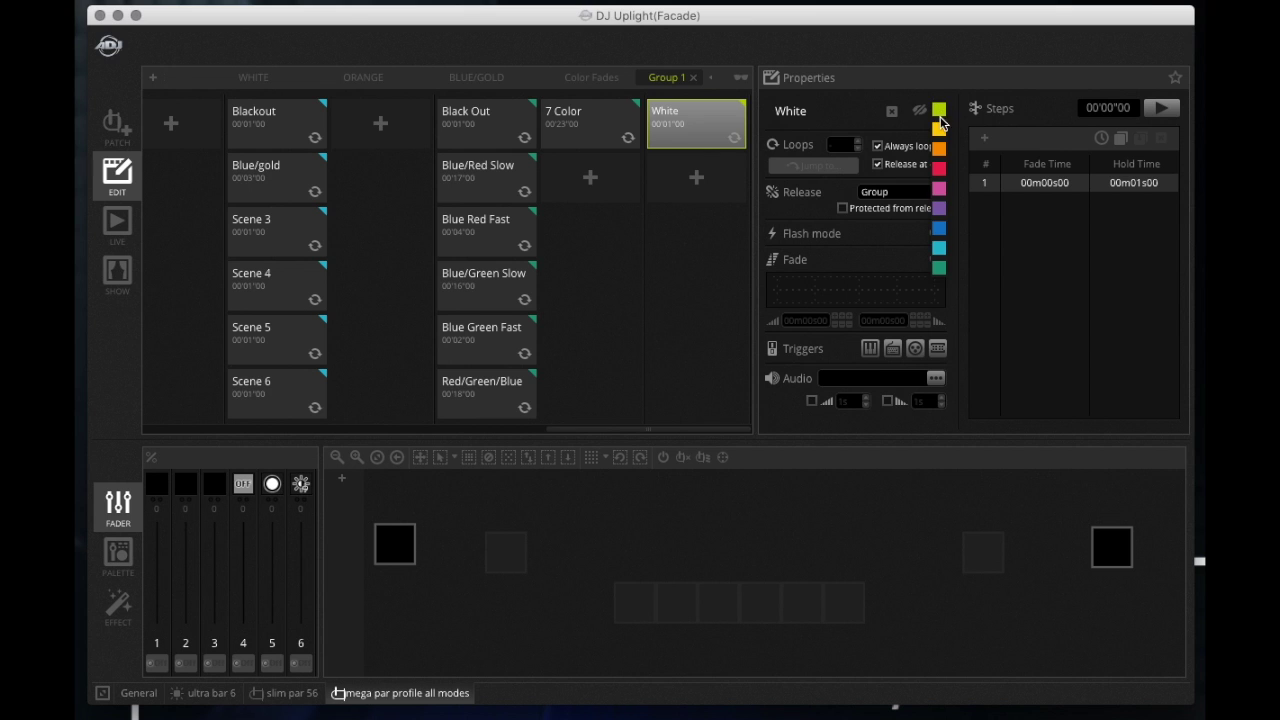
click(939, 249)
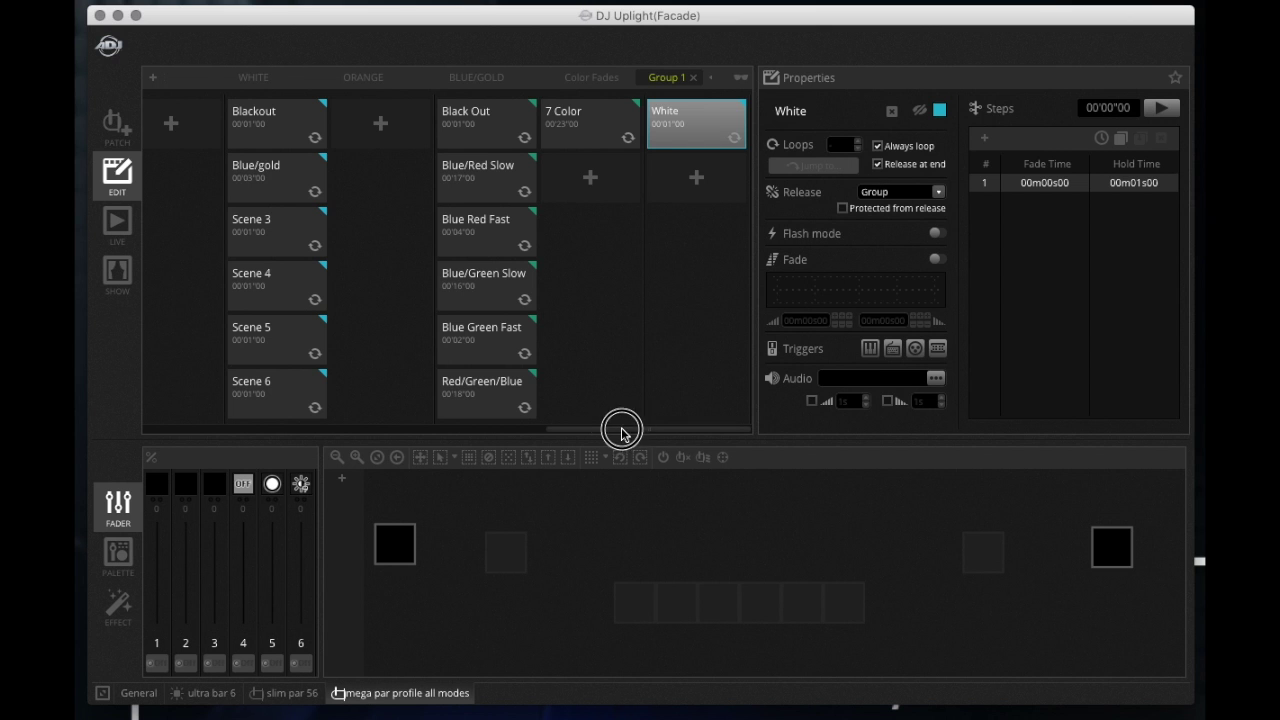
Play the Red group's Red cue to light the fixtures red
drag(620, 429, 171, 414)
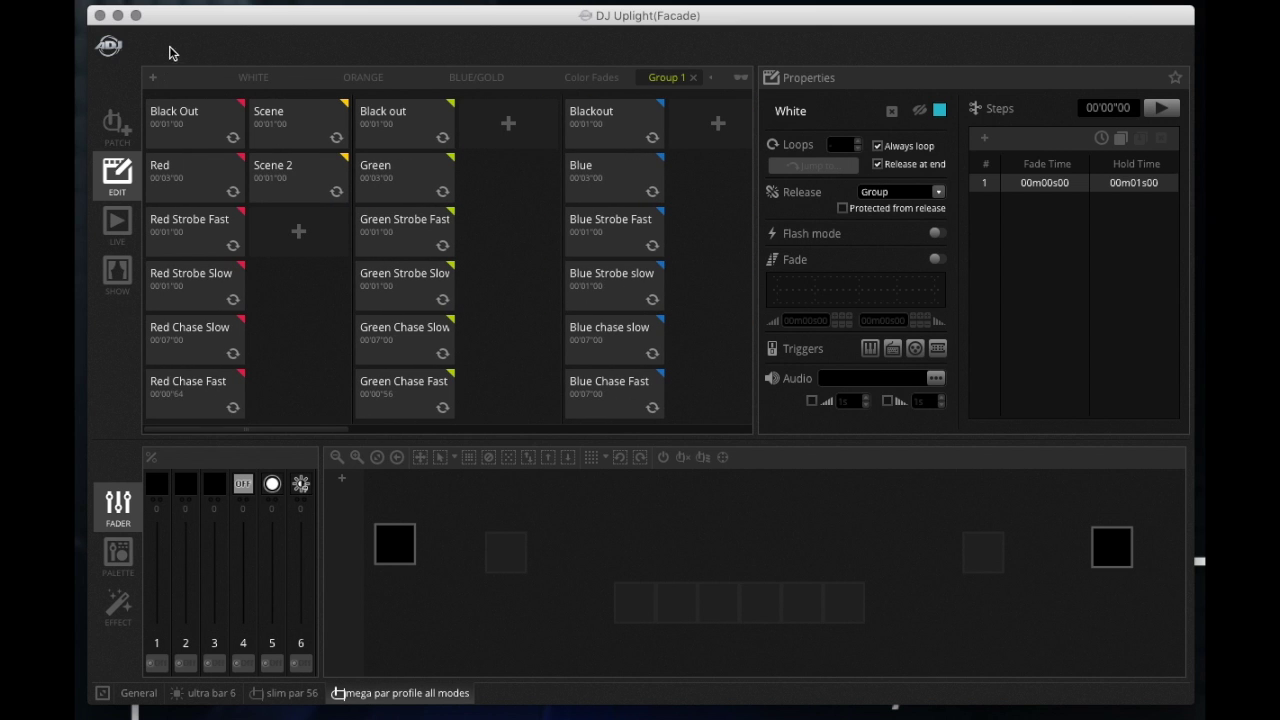
click(200, 131)
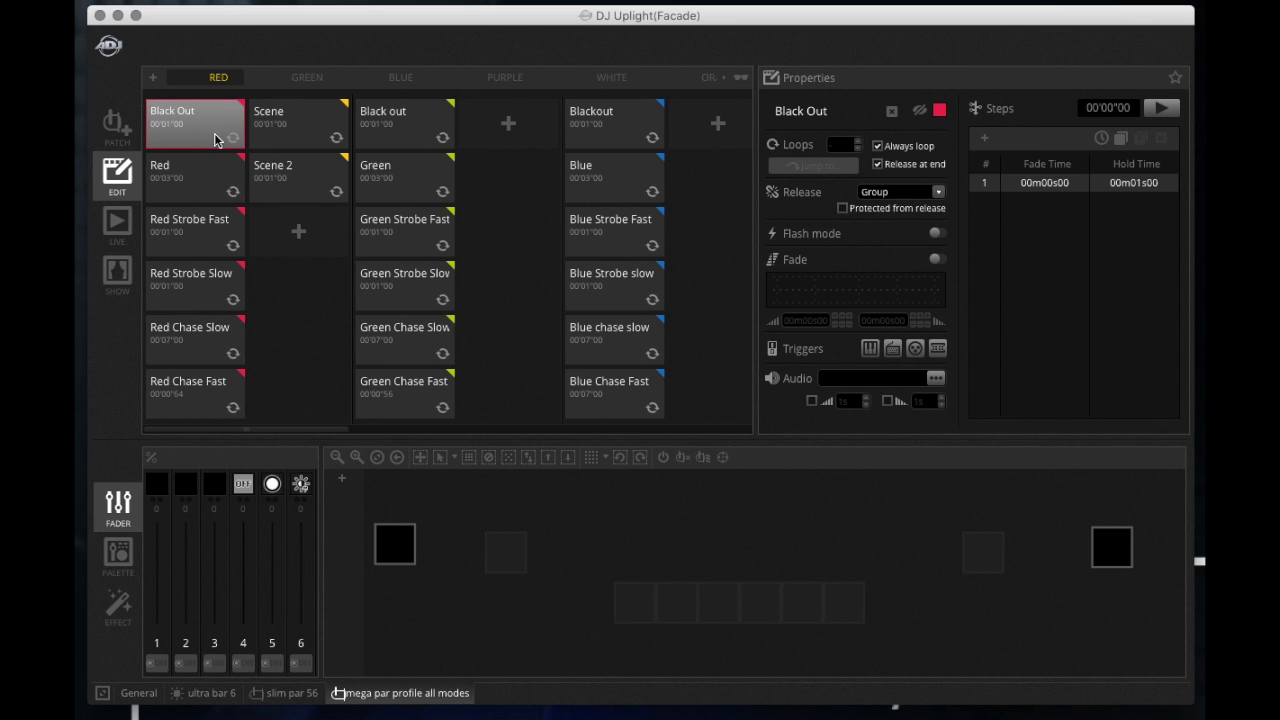
click(205, 137)
click(190, 190)
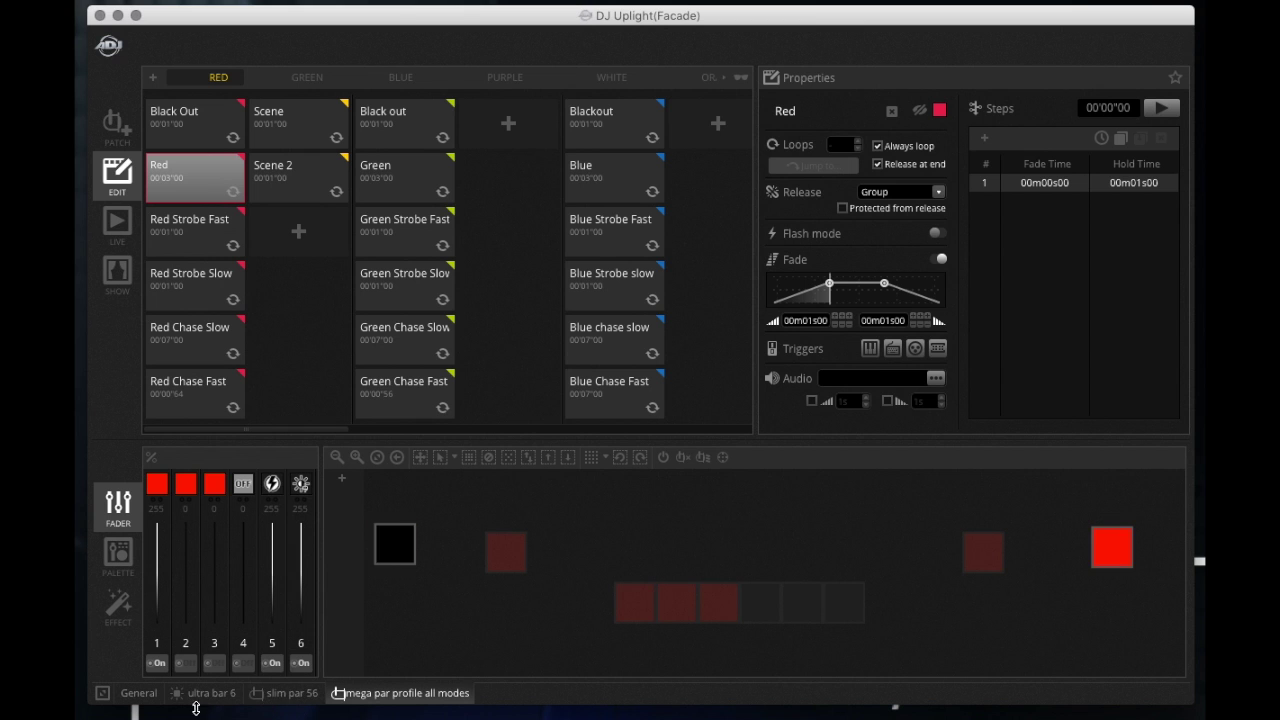
Show the General universe faders, setting channel 6 to 244 and returning channel 5 to full
click(136, 692)
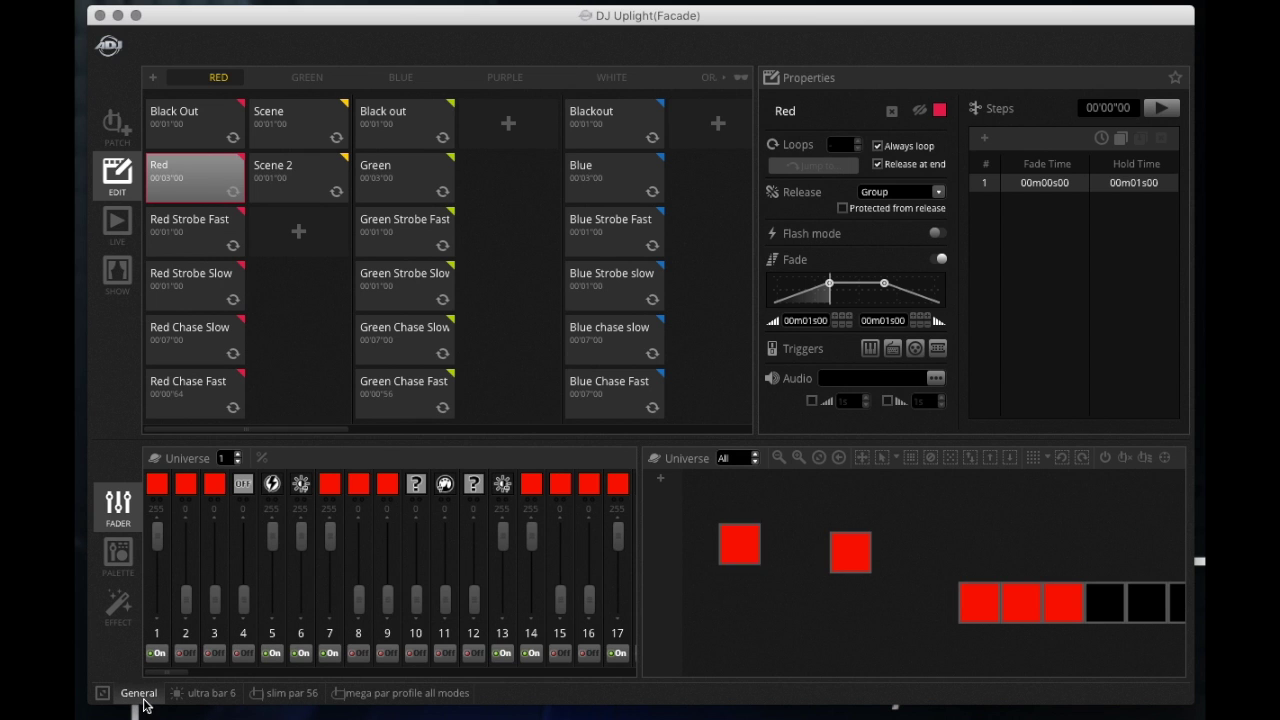
click(142, 699)
click(143, 701)
drag(165, 680, 134, 676)
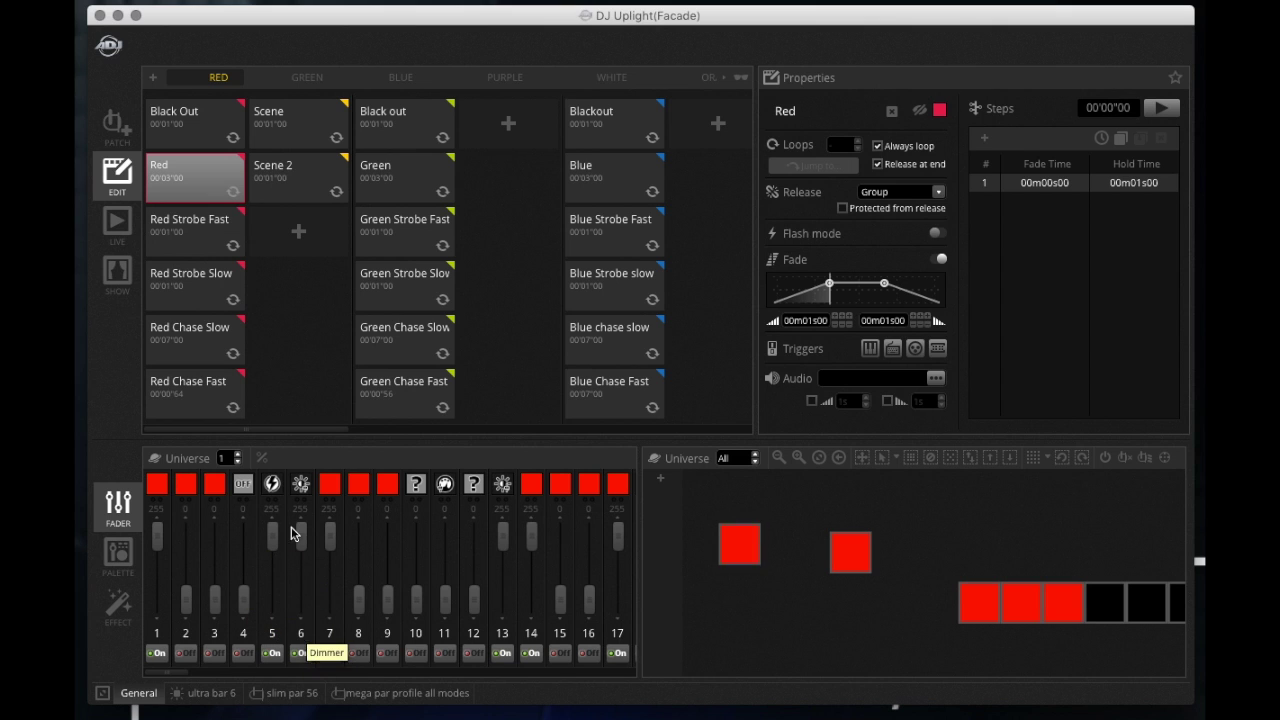
drag(291, 533, 301, 488)
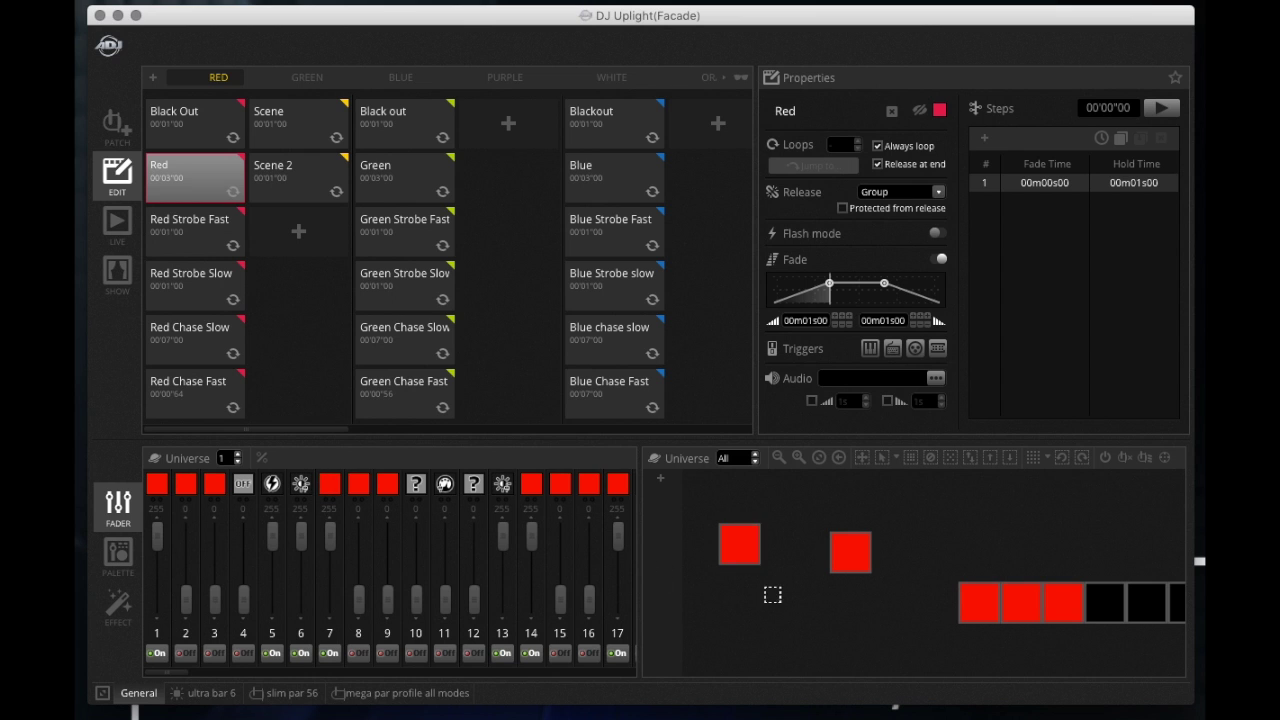
drag(271, 540, 305, 525)
Toggle channel 2 repeatedly to blink the first fixture, leaving it lit red
click(192, 485)
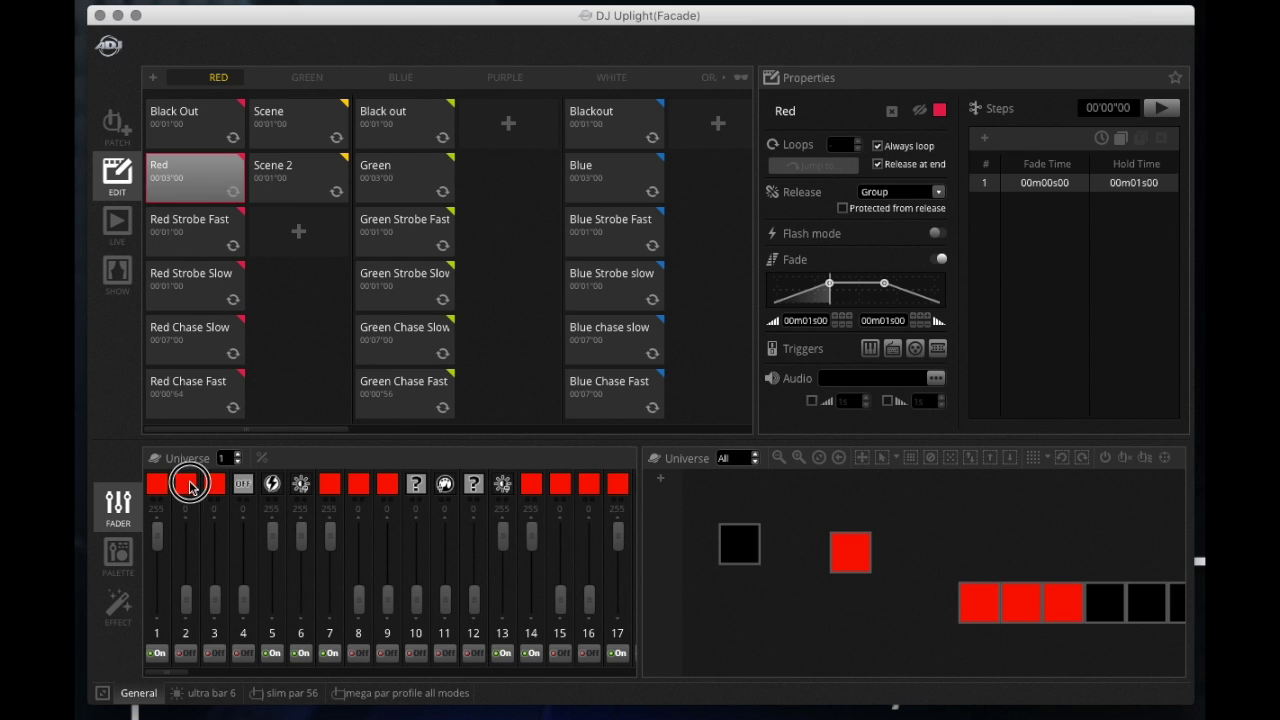
click(193, 485)
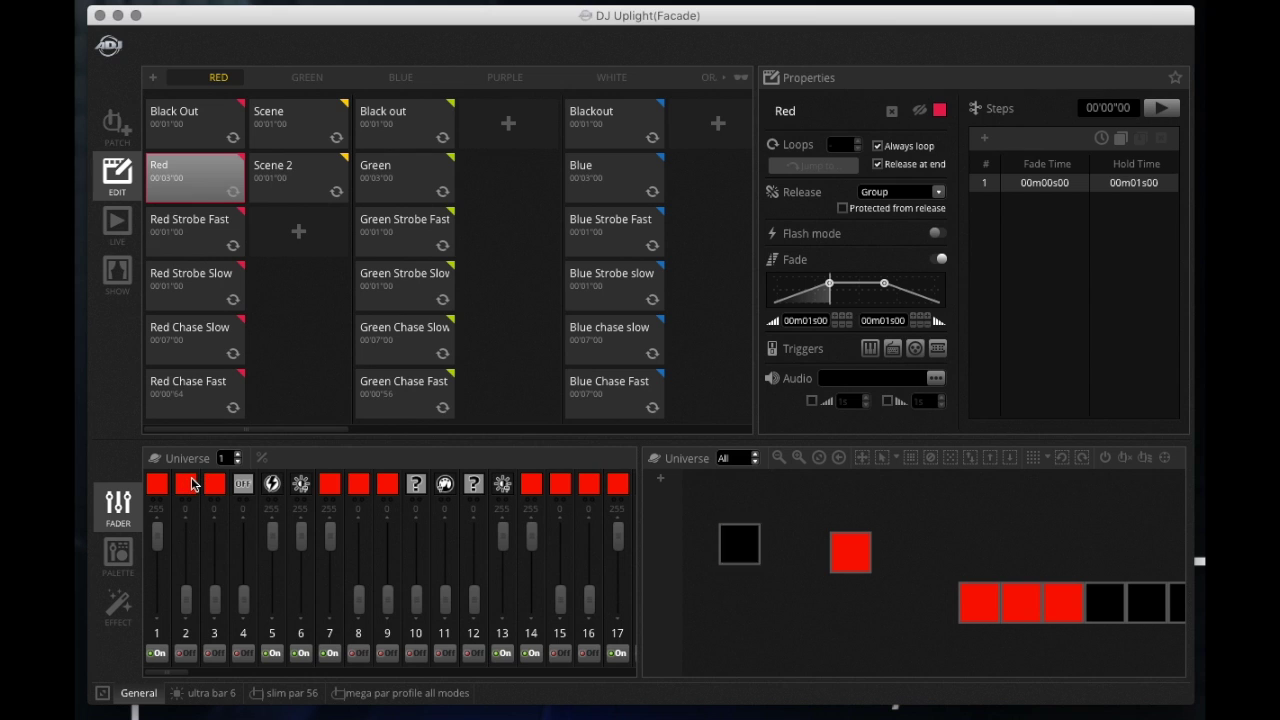
click(197, 485)
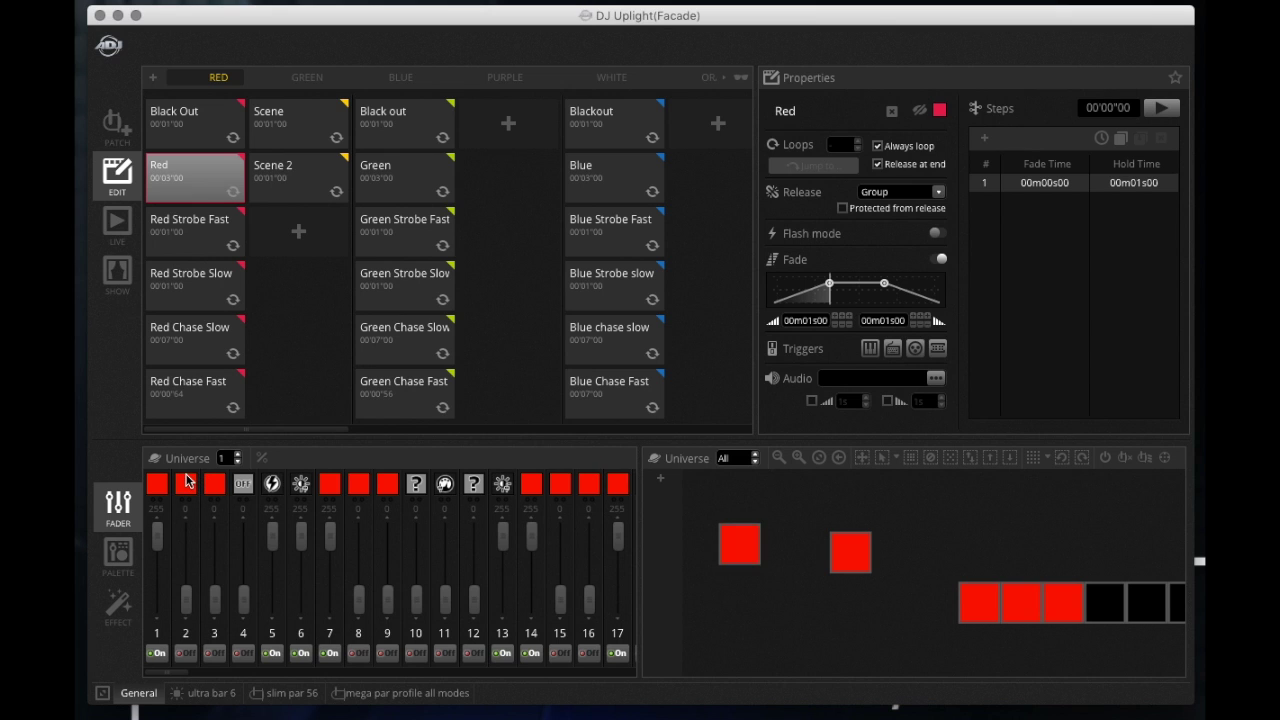
click(197, 485)
click(185, 486)
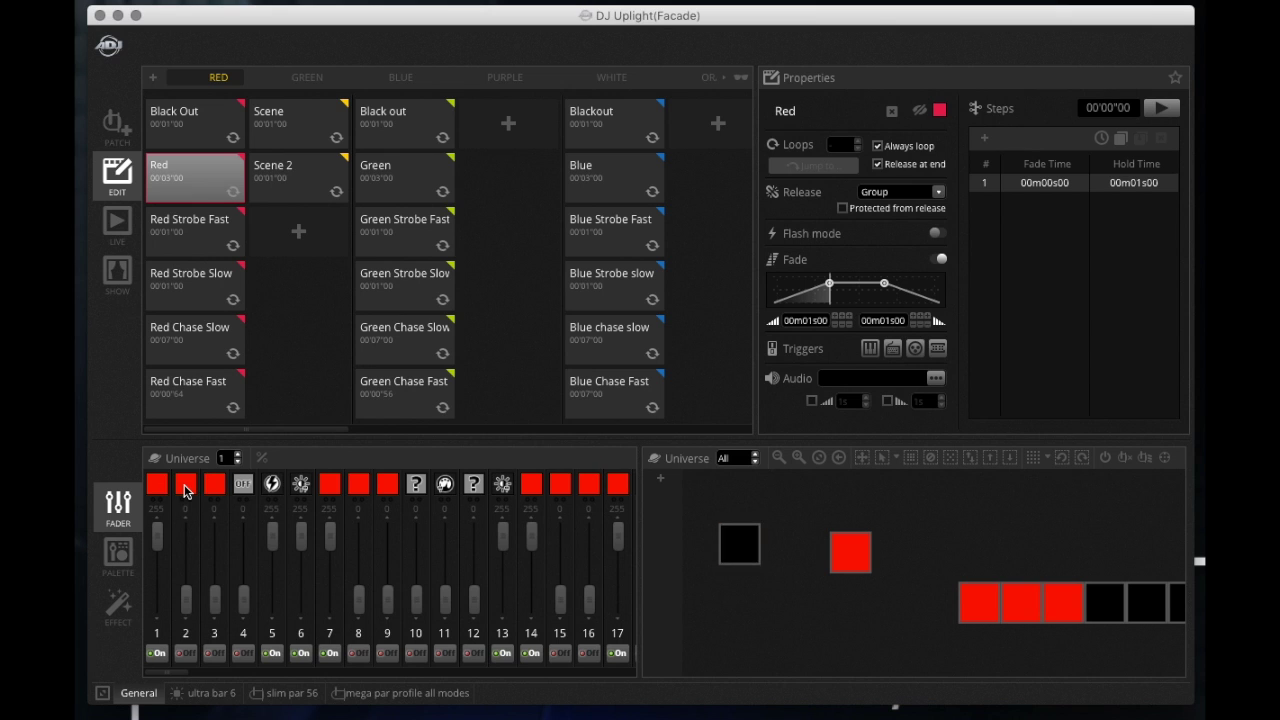
click(184, 486)
click(190, 495)
click(184, 496)
click(118, 556)
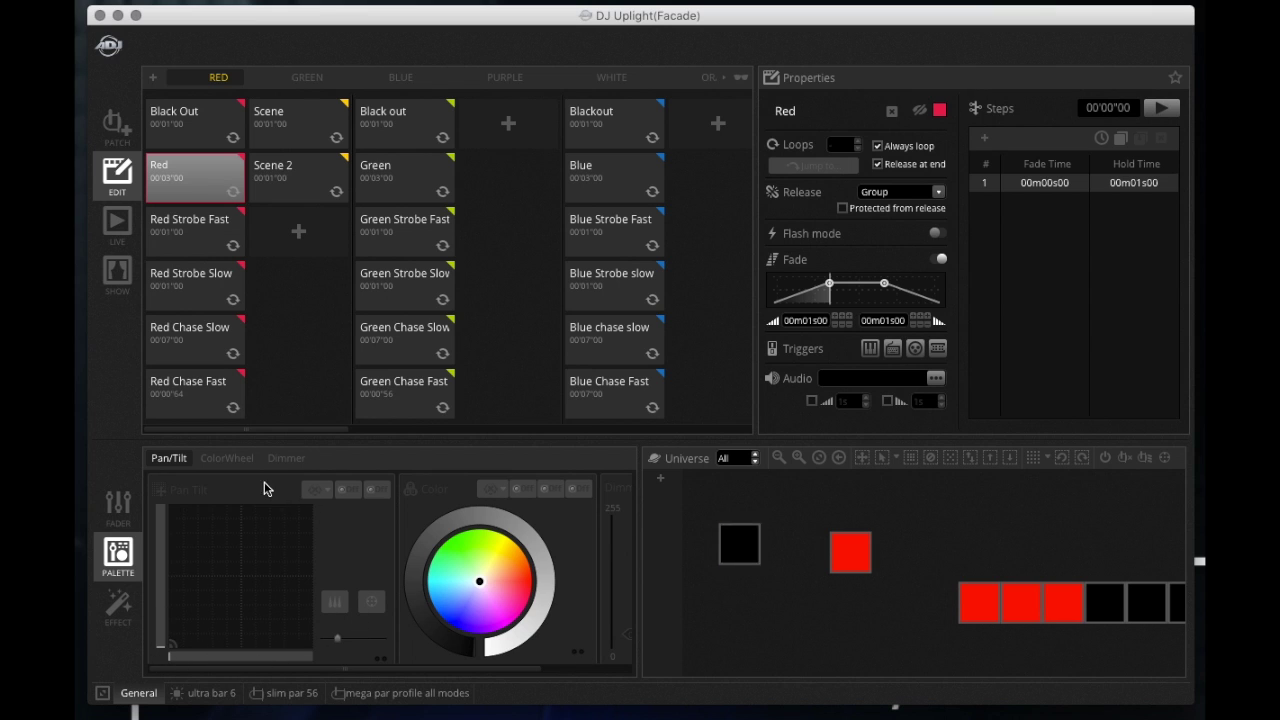
click(220, 460)
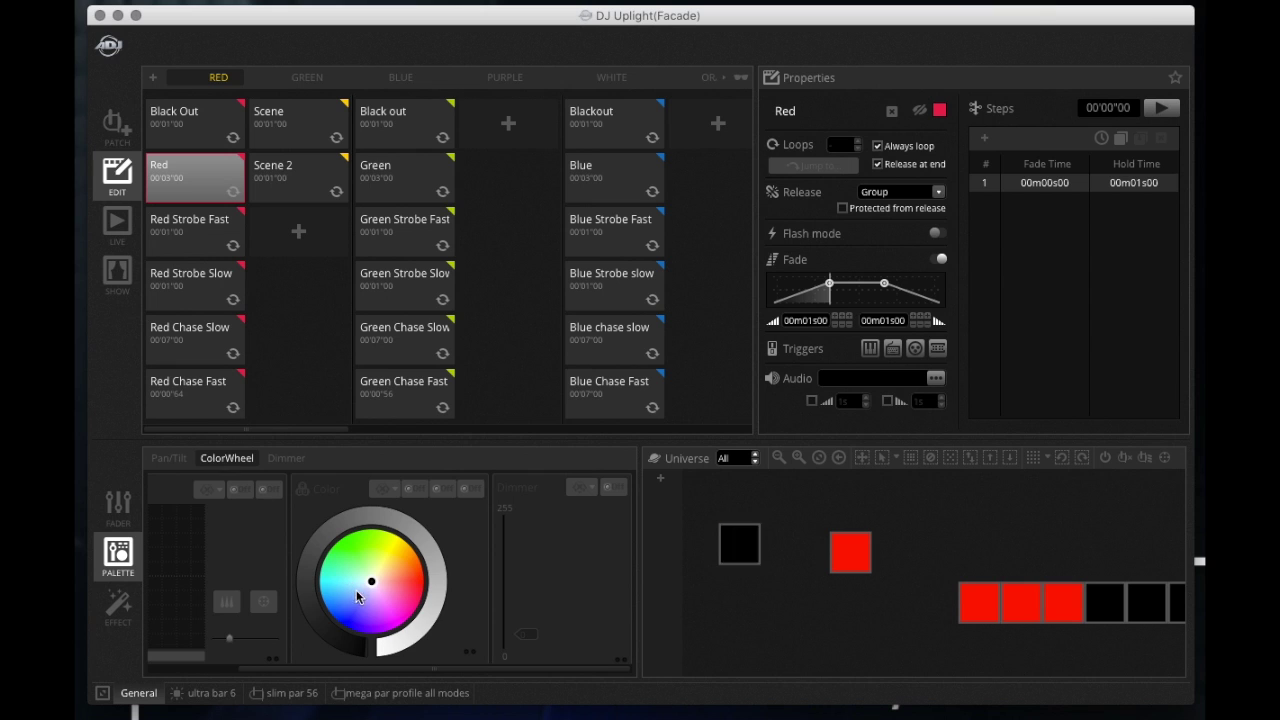
click(282, 458)
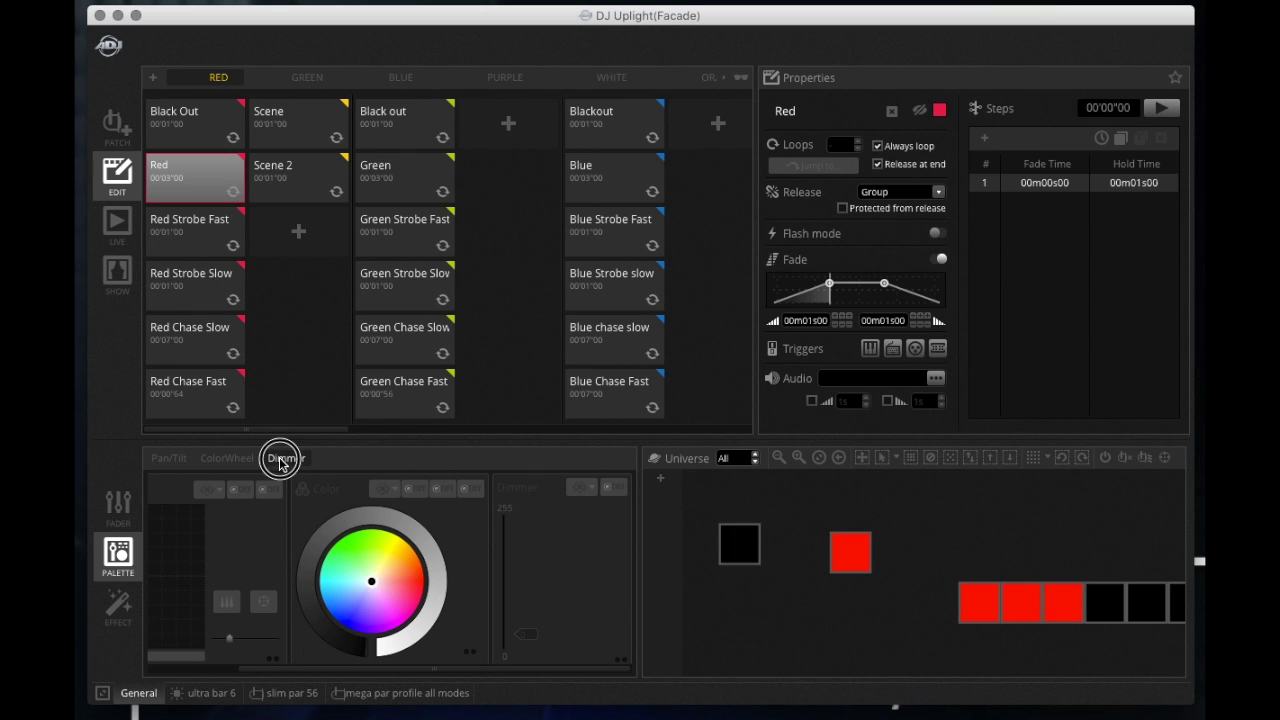
click(524, 628)
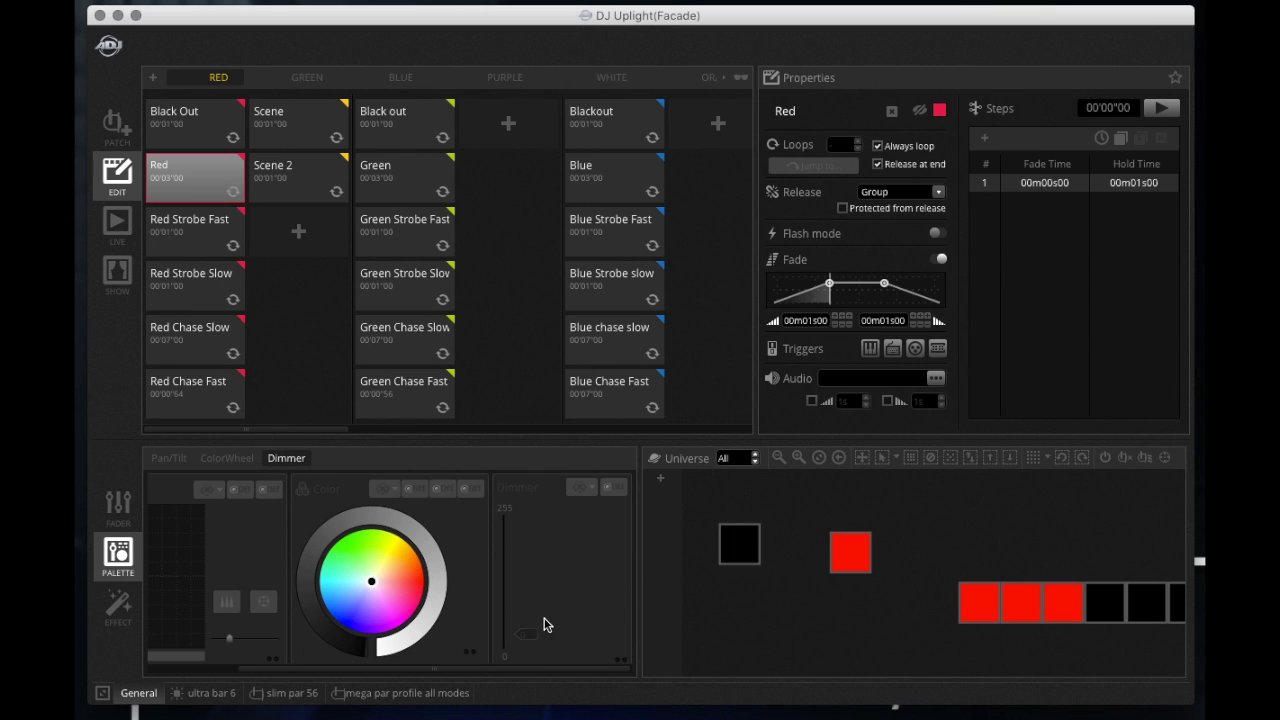
click(170, 458)
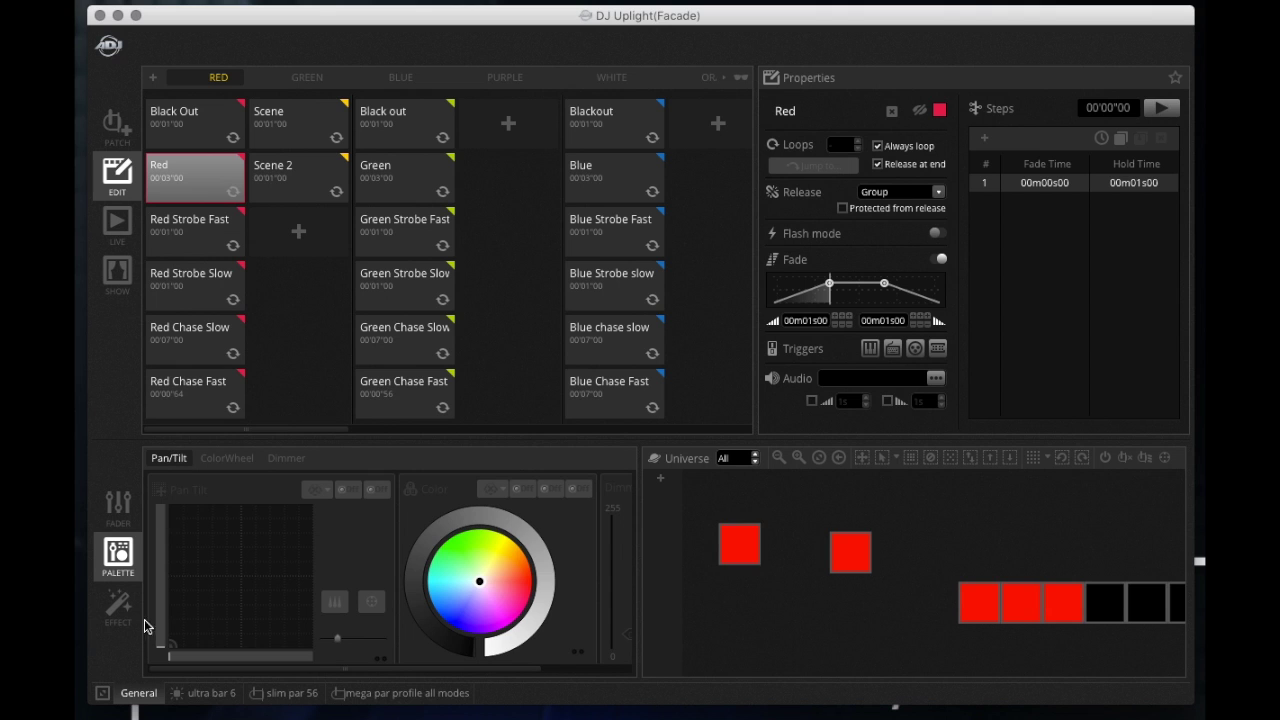
click(120, 508)
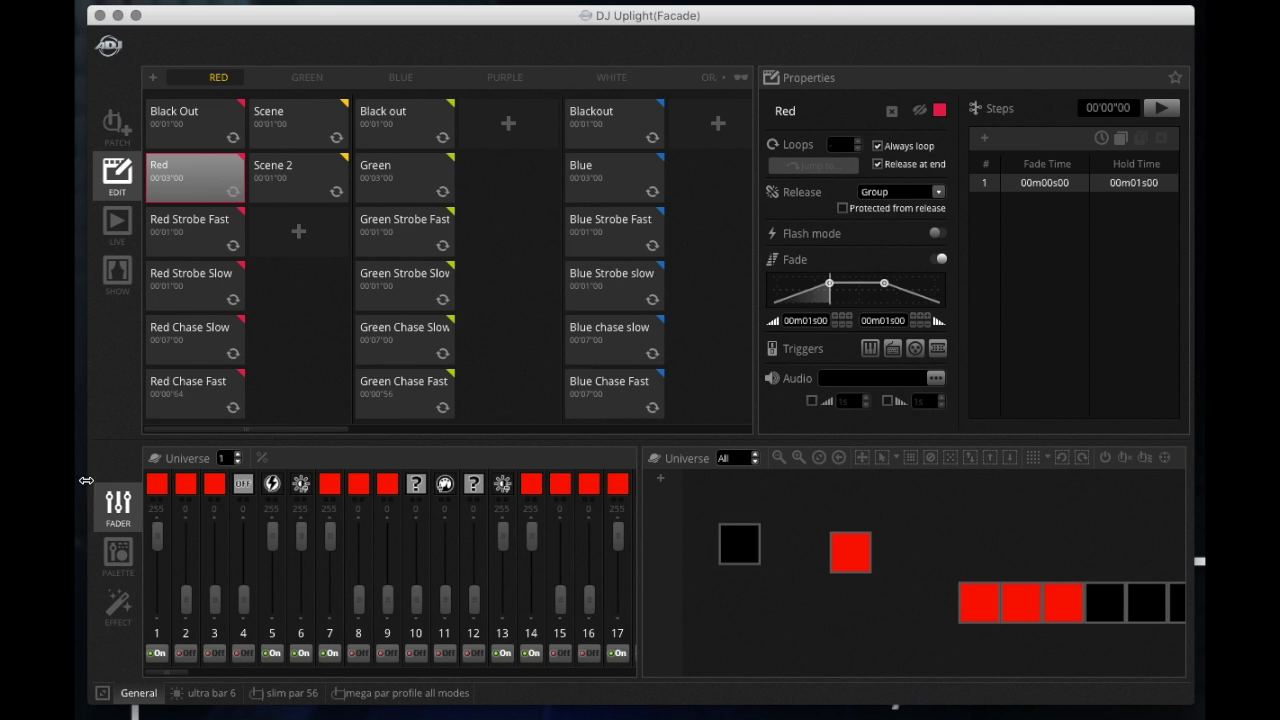
click(120, 606)
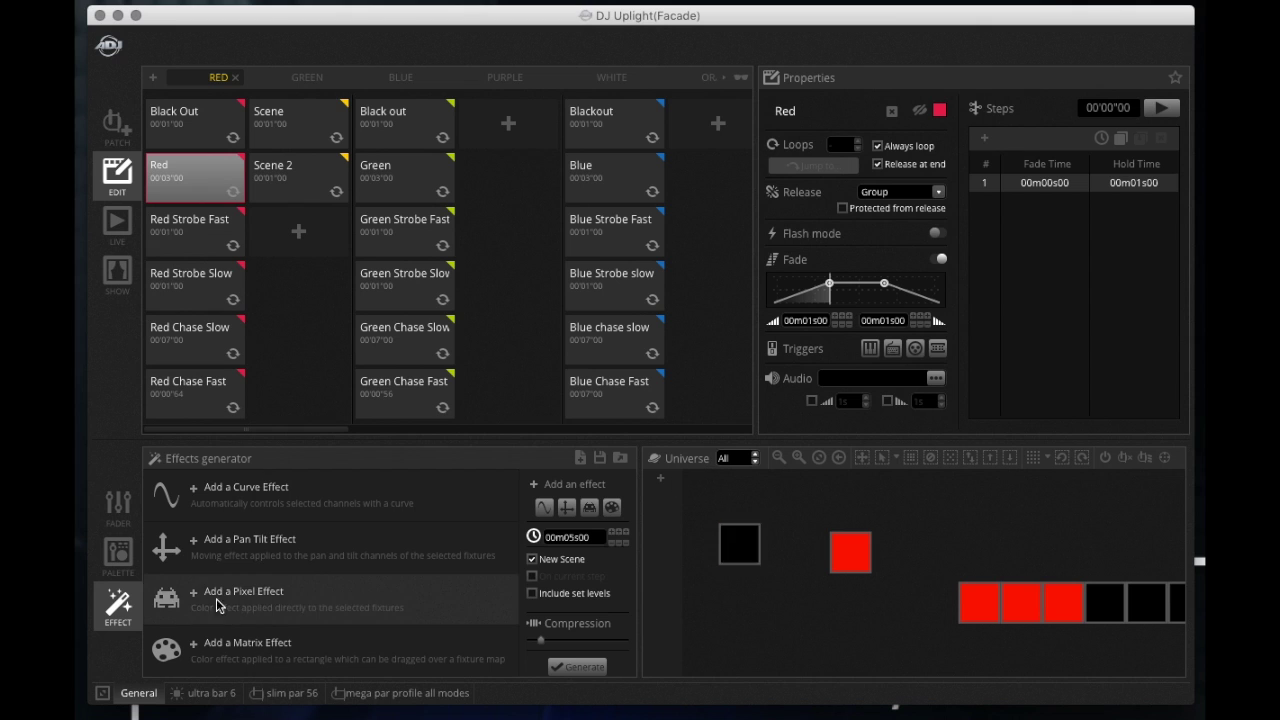
click(119, 572)
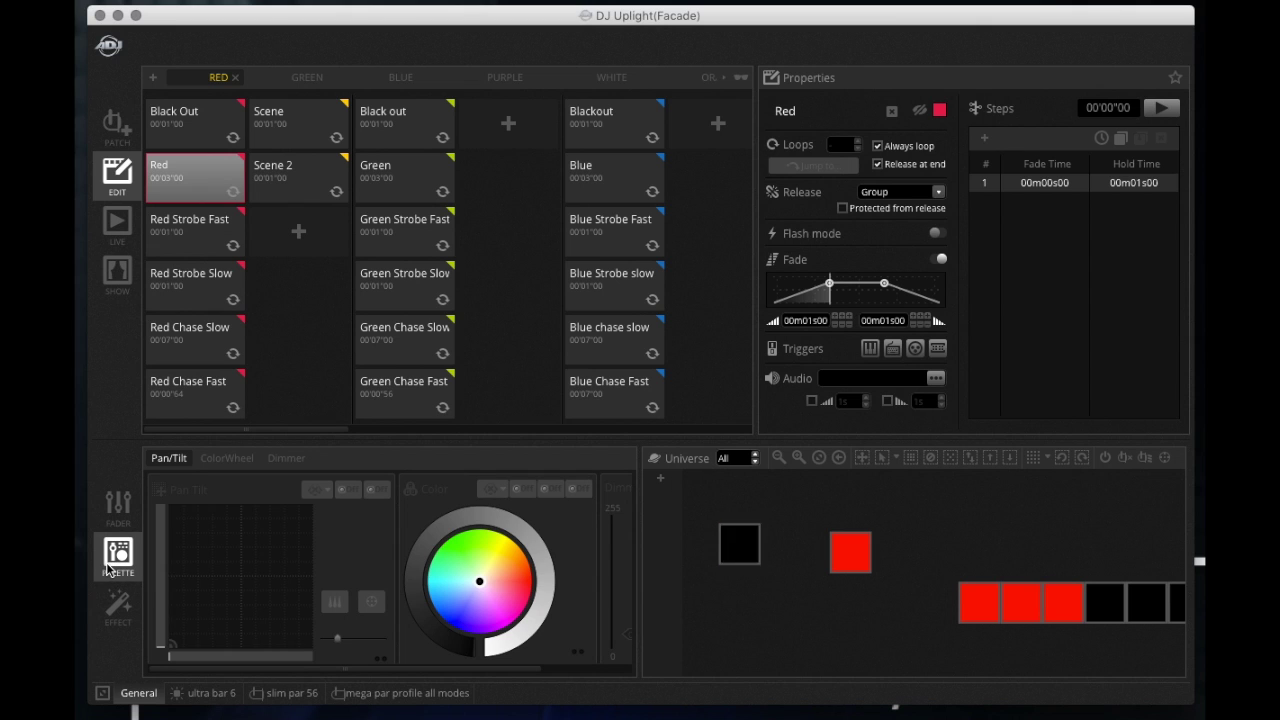
click(116, 512)
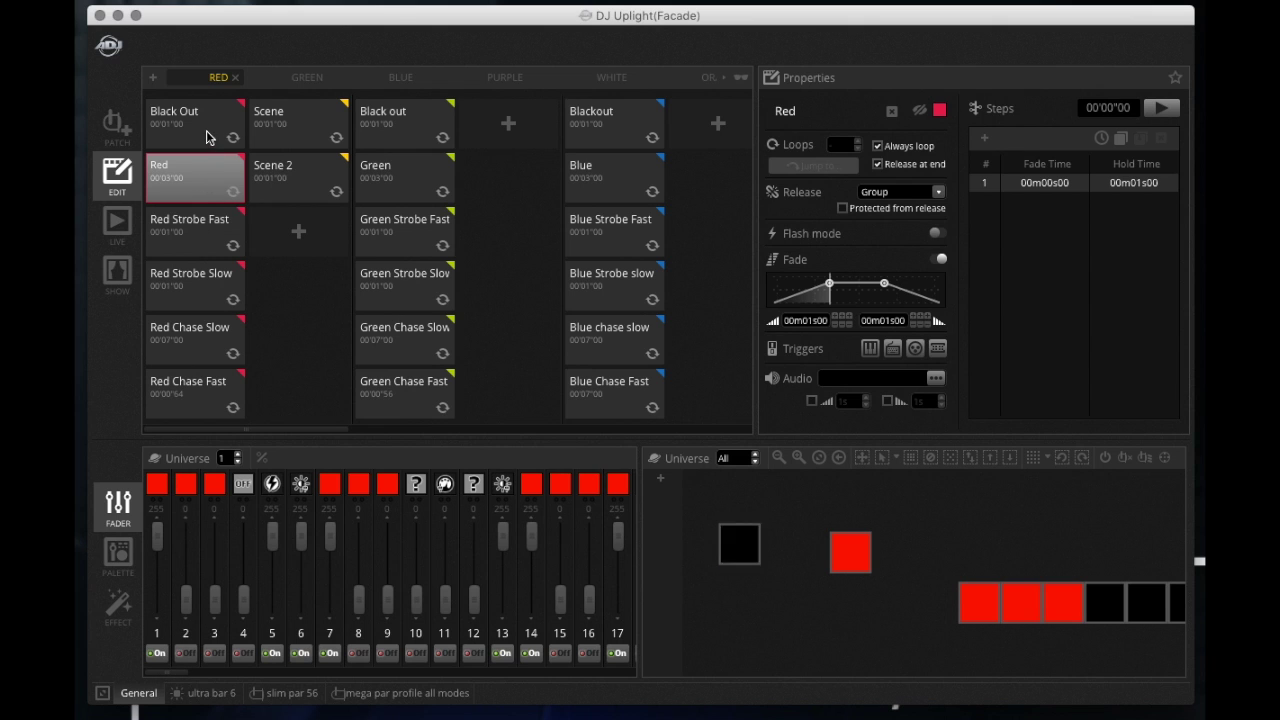
Select Scene 2 and raise channels 1, 5, 6, 7, 12 and 13 to test red and green
click(286, 188)
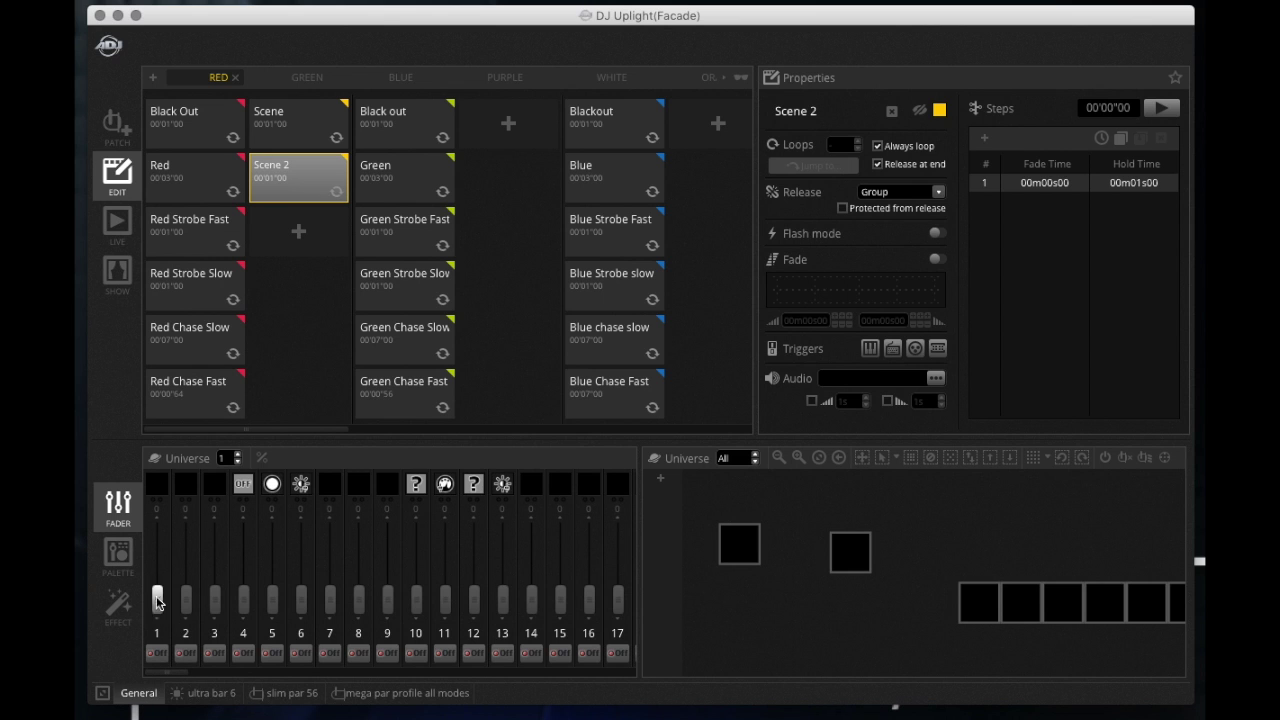
drag(157, 600, 237, 538)
drag(323, 598, 360, 435)
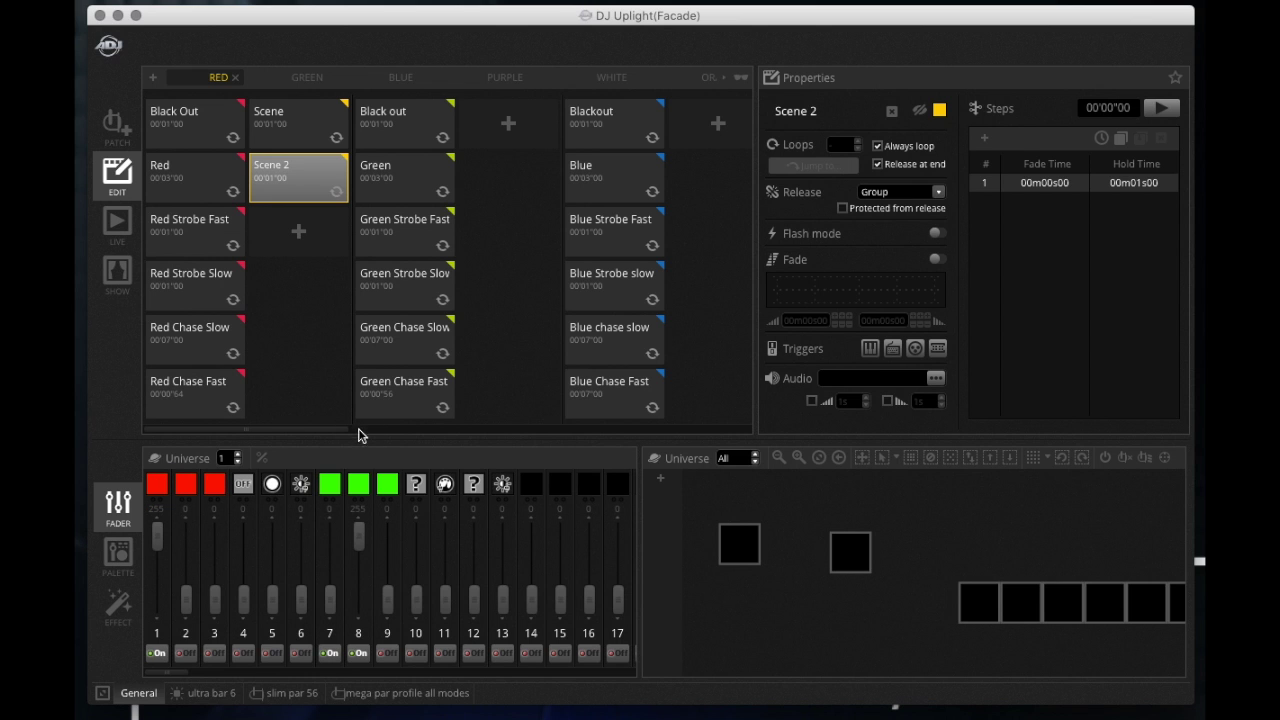
drag(301, 605, 301, 537)
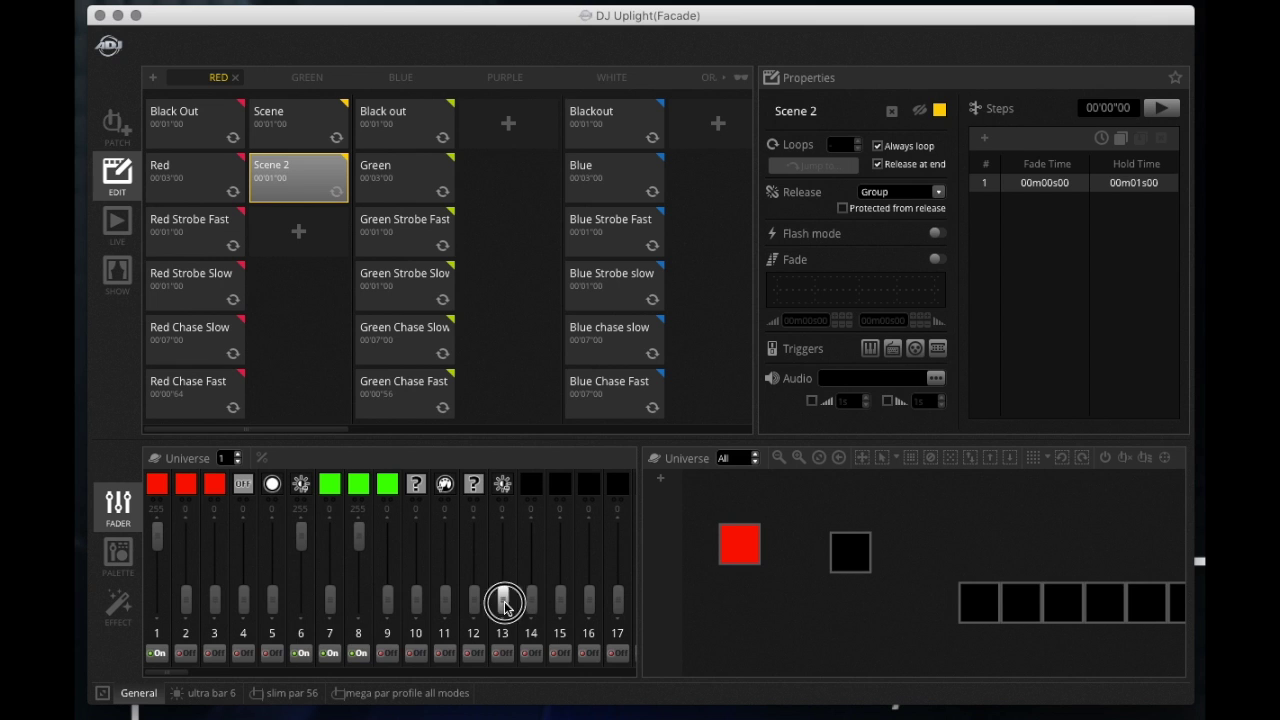
drag(501, 600, 490, 541)
drag(477, 607, 479, 442)
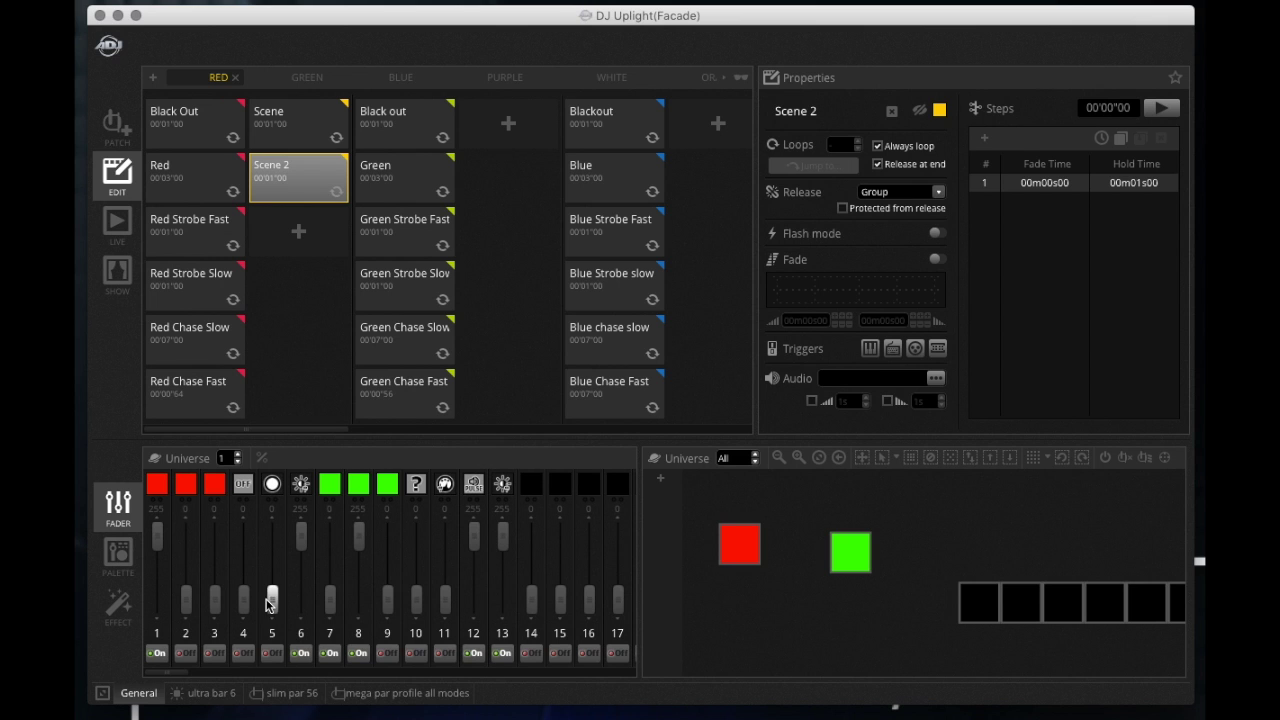
drag(272, 598, 297, 437)
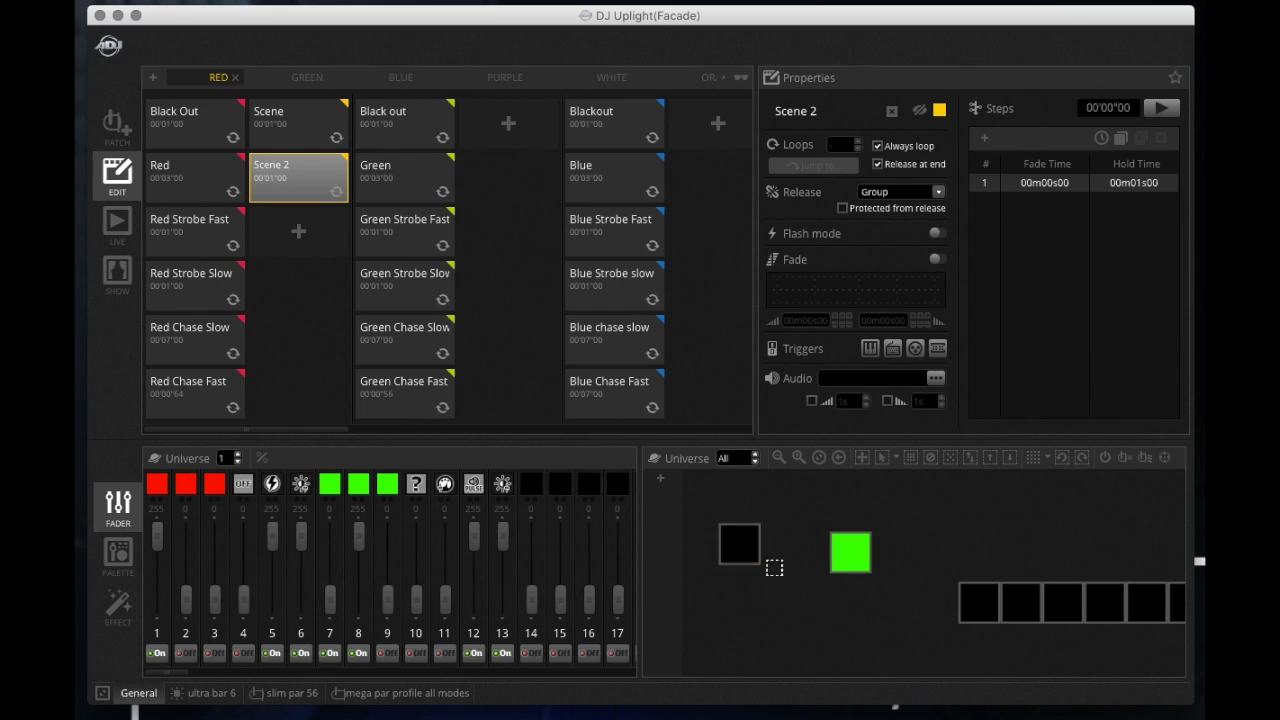
drag(474, 537, 474, 600)
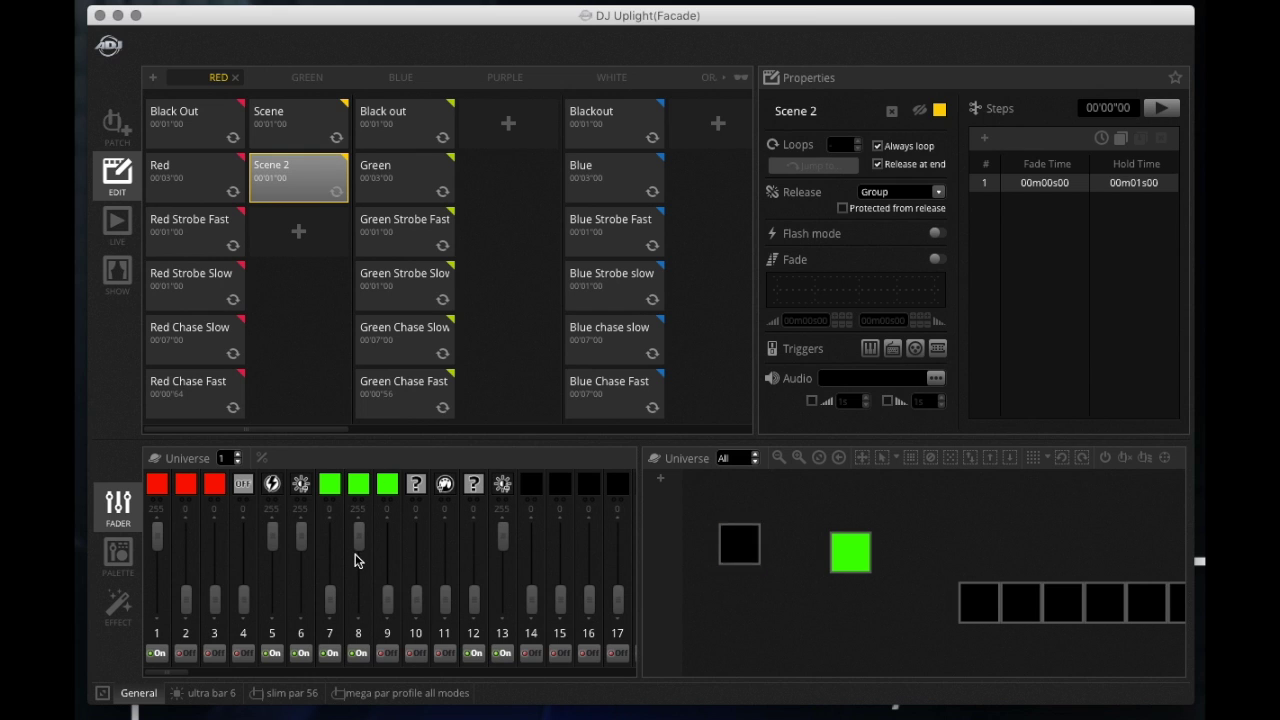
Reset channels 1, 5, 6, 8 and 13 back to zero
drag(186, 676, 129, 690)
mouse_move(157, 600)
mouse_down()
mouse_move(163, 557)
mouse_move(157, 588)
mouse_up()
click(152, 664)
click(271, 605)
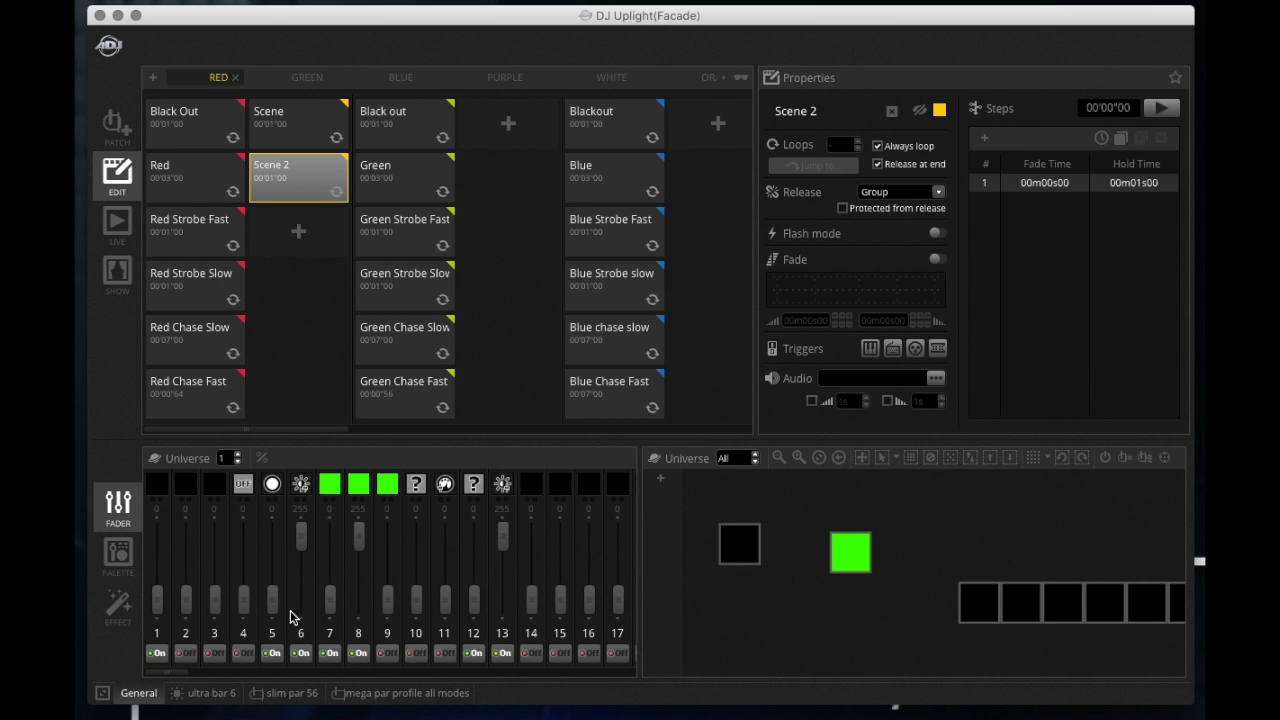
click(300, 606)
click(359, 608)
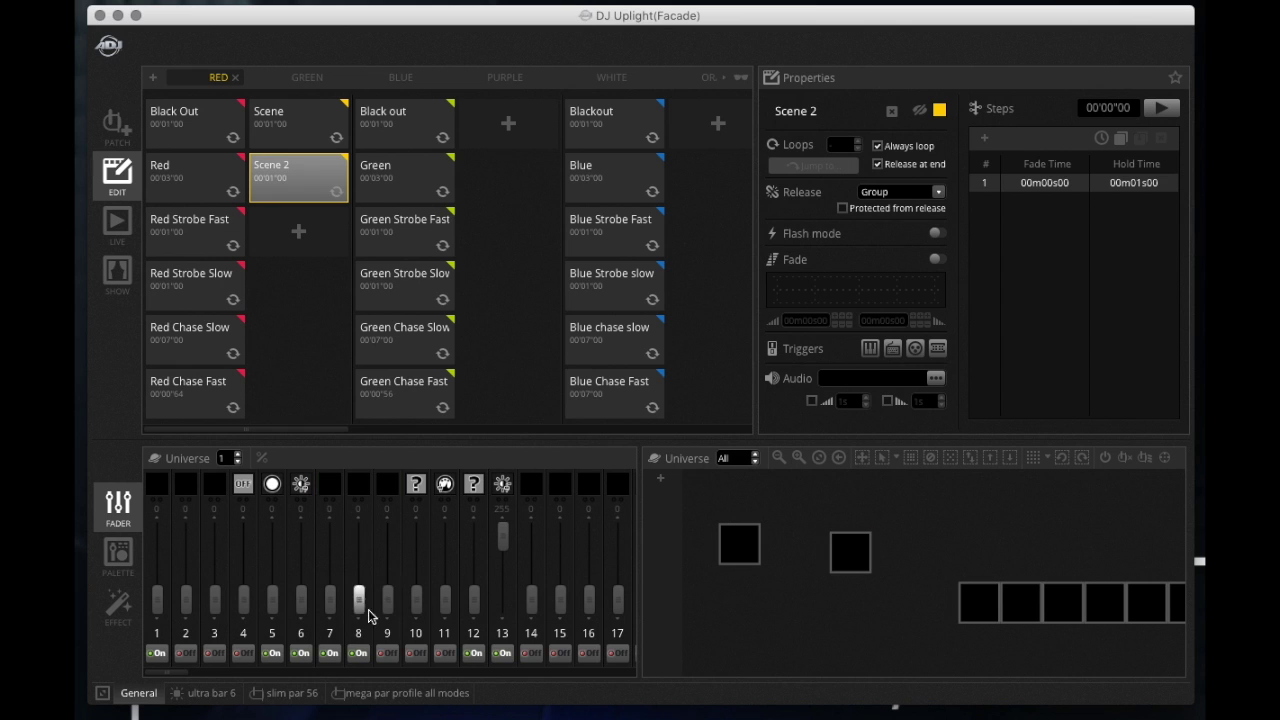
click(502, 613)
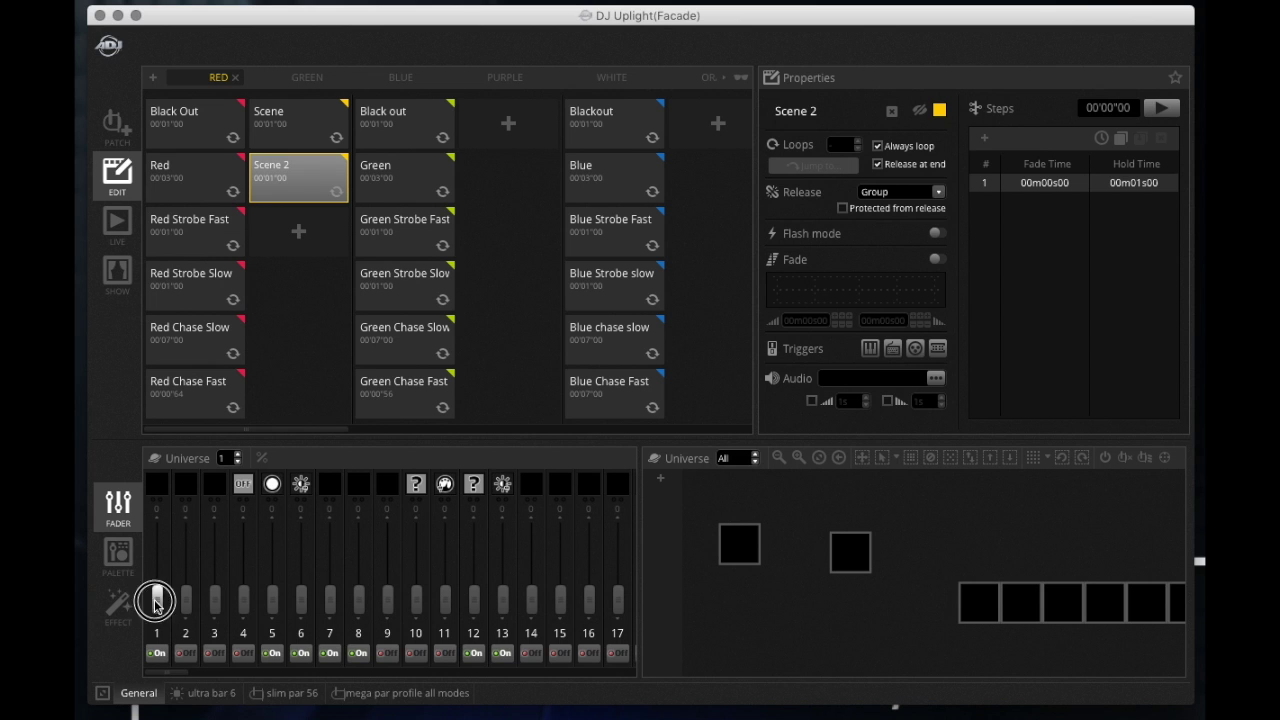
Briefly raise channels 1 and 25 to full, then return channel 1 to zero
drag(156, 600, 156, 515)
drag(166, 671, 200, 672)
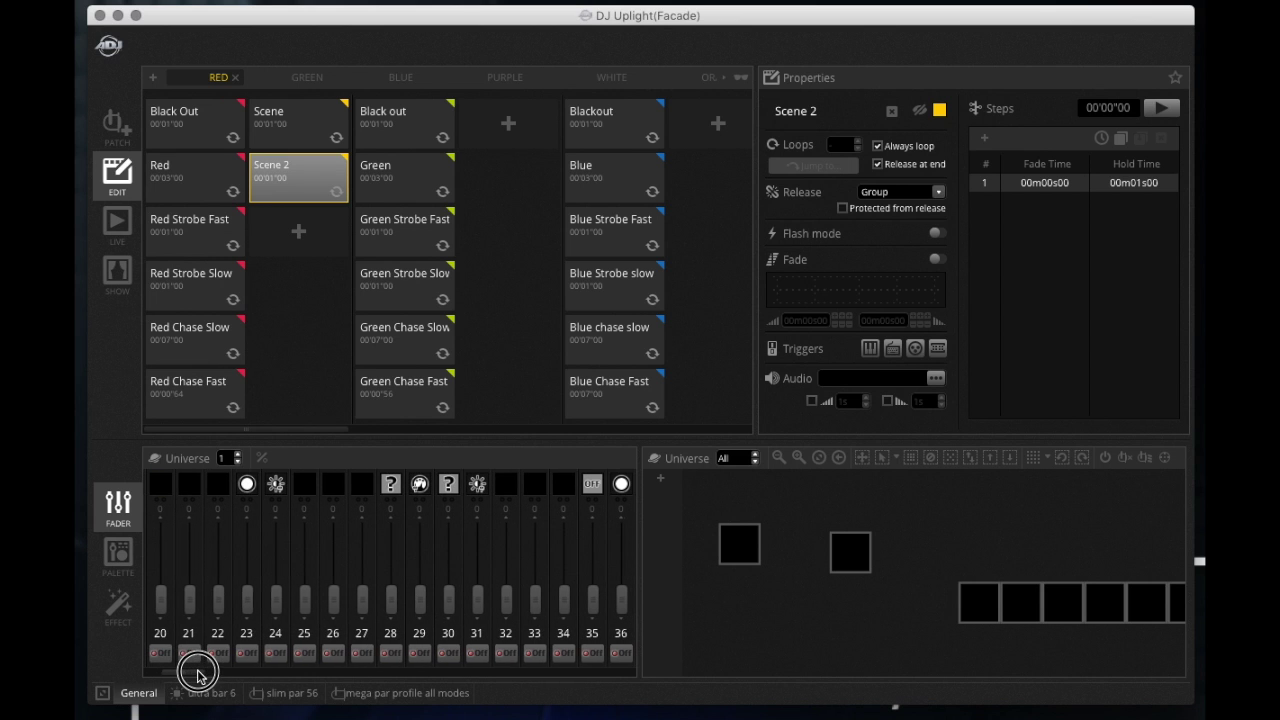
mouse_move(306, 600)
mouse_down()
mouse_move(306, 451)
mouse_move(306, 605)
mouse_up()
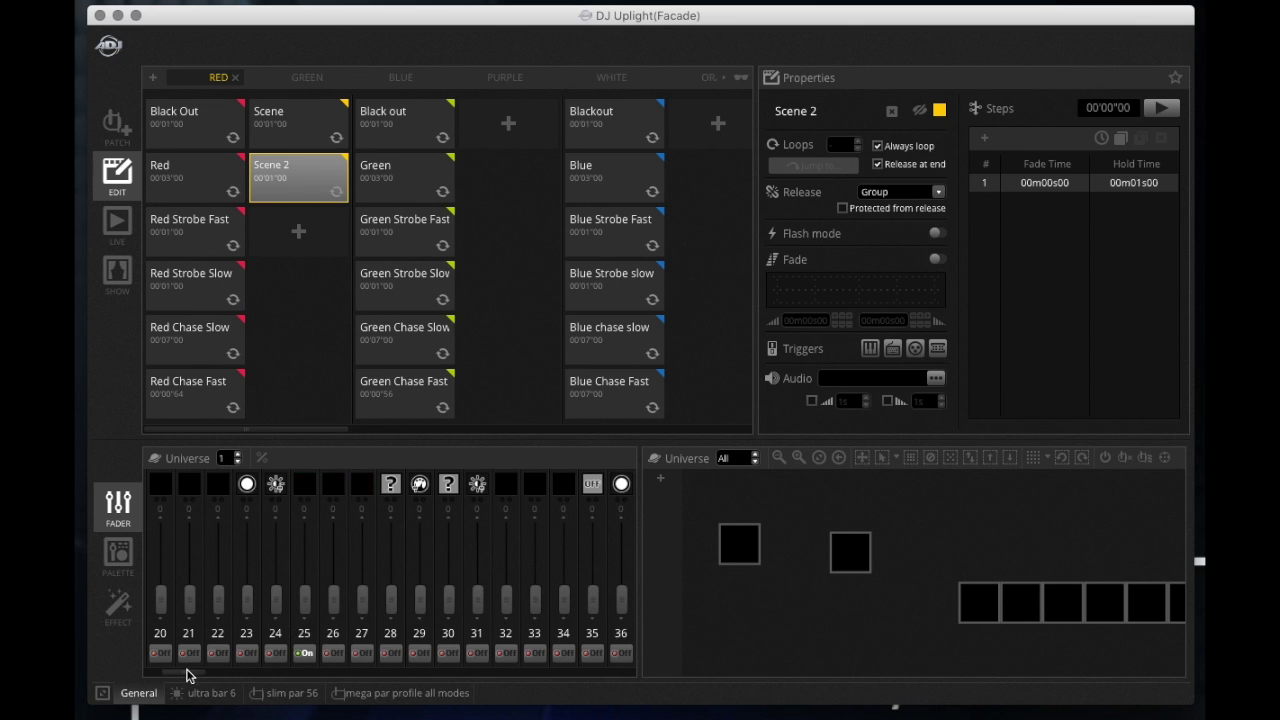
drag(186, 670, 152, 671)
drag(156, 532, 156, 604)
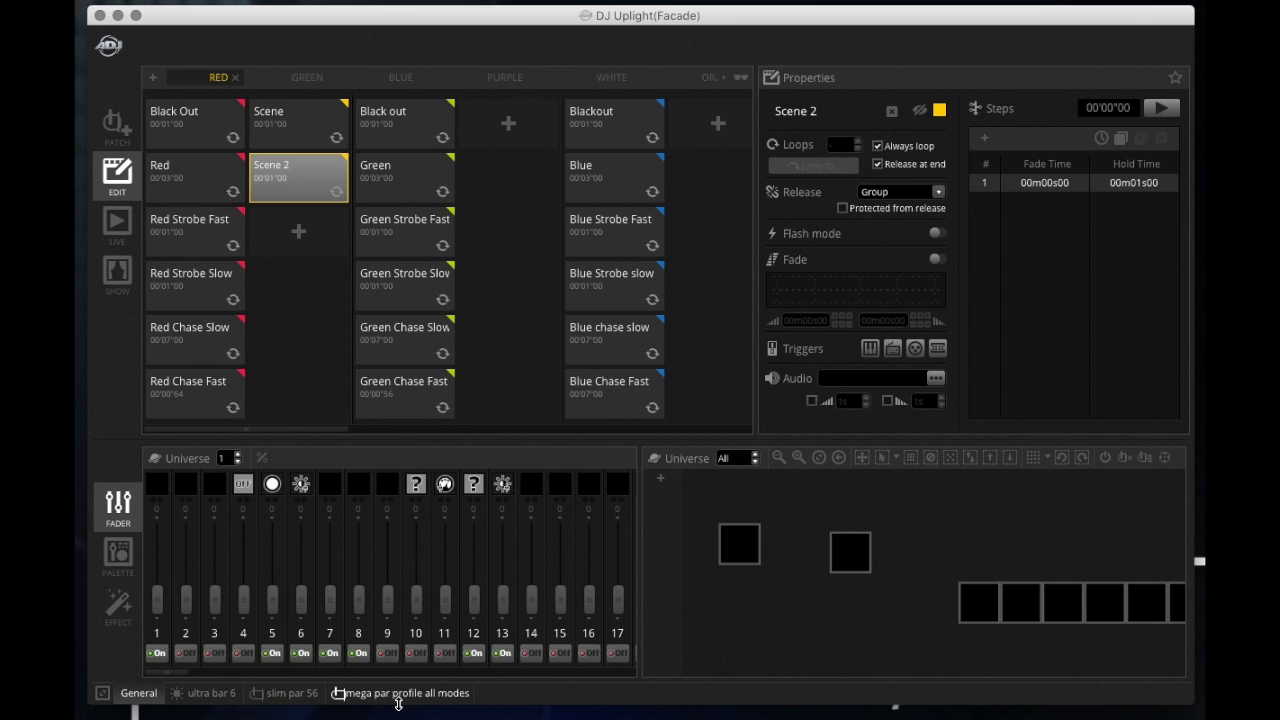
Light the ultra bar 6's first three cells blue, green and blue with its master at full
click(211, 700)
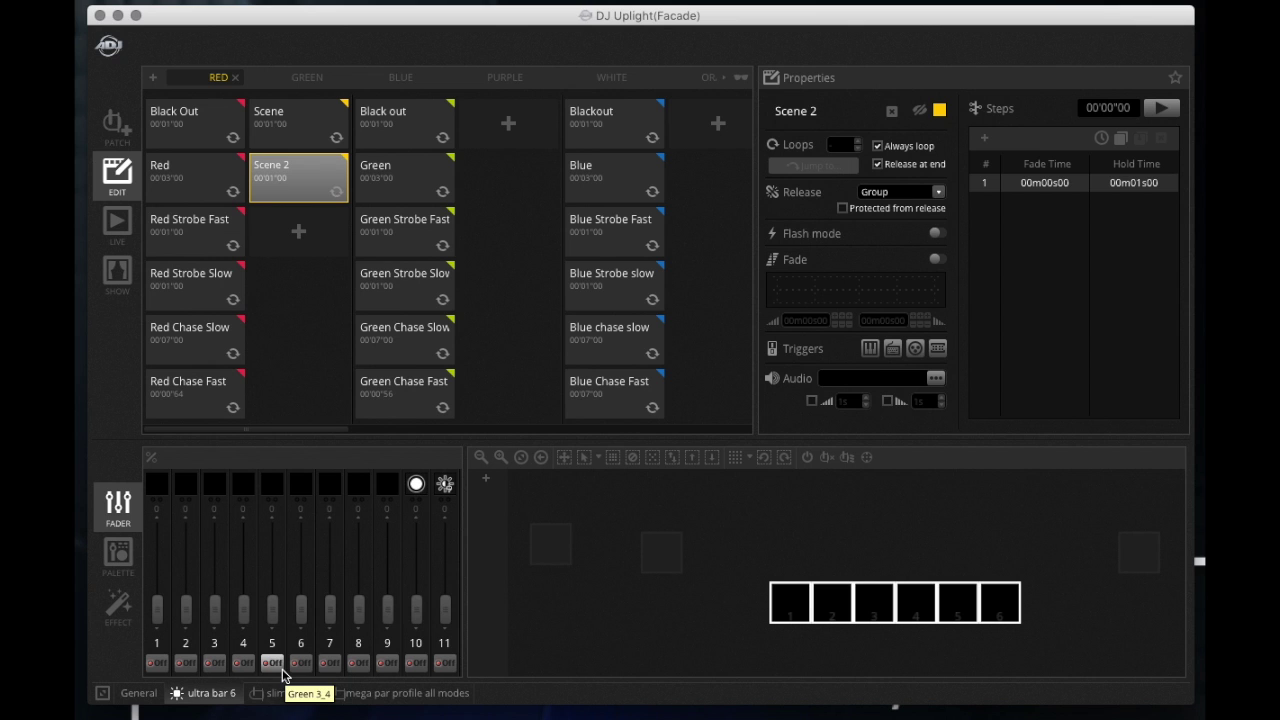
drag(186, 612, 186, 537)
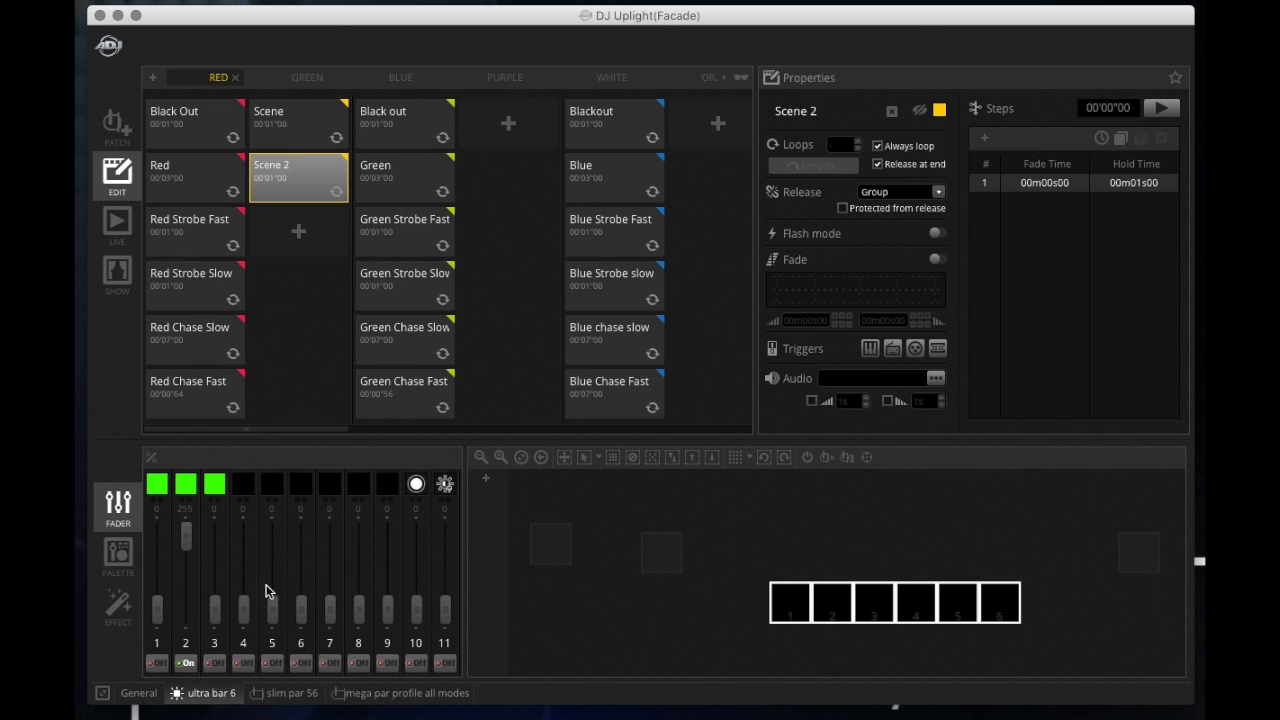
drag(272, 606, 314, 403)
drag(359, 606, 364, 452)
drag(388, 608, 359, 608)
drag(210, 606, 229, 488)
drag(185, 537, 185, 610)
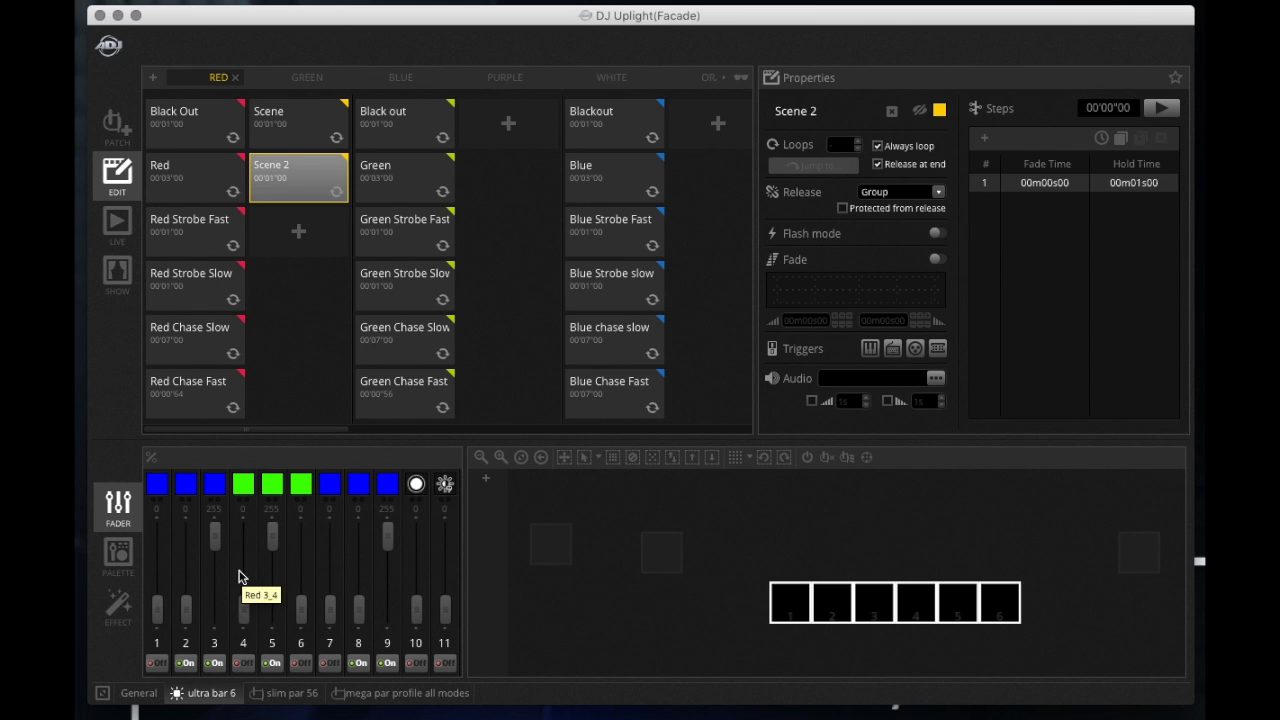
drag(445, 608, 445, 535)
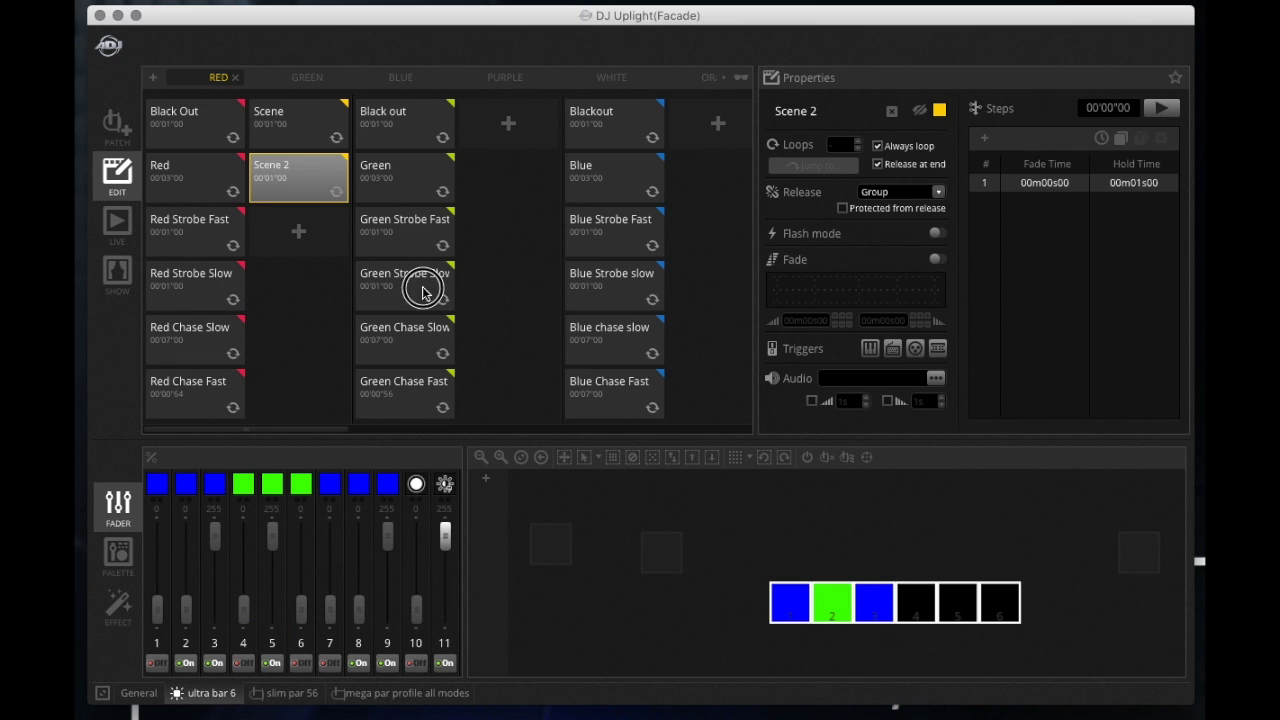
Bring both slim par 56 fixtures to full dimmer in blue
click(286, 696)
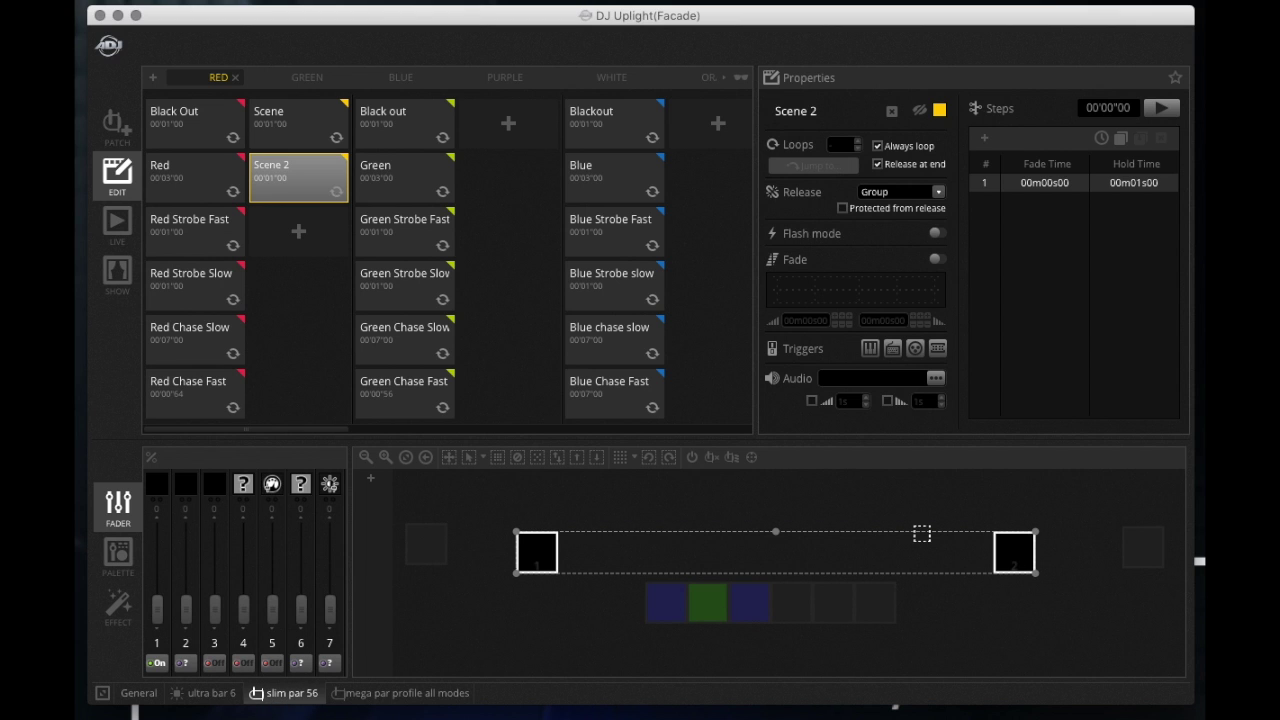
drag(330, 611, 340, 486)
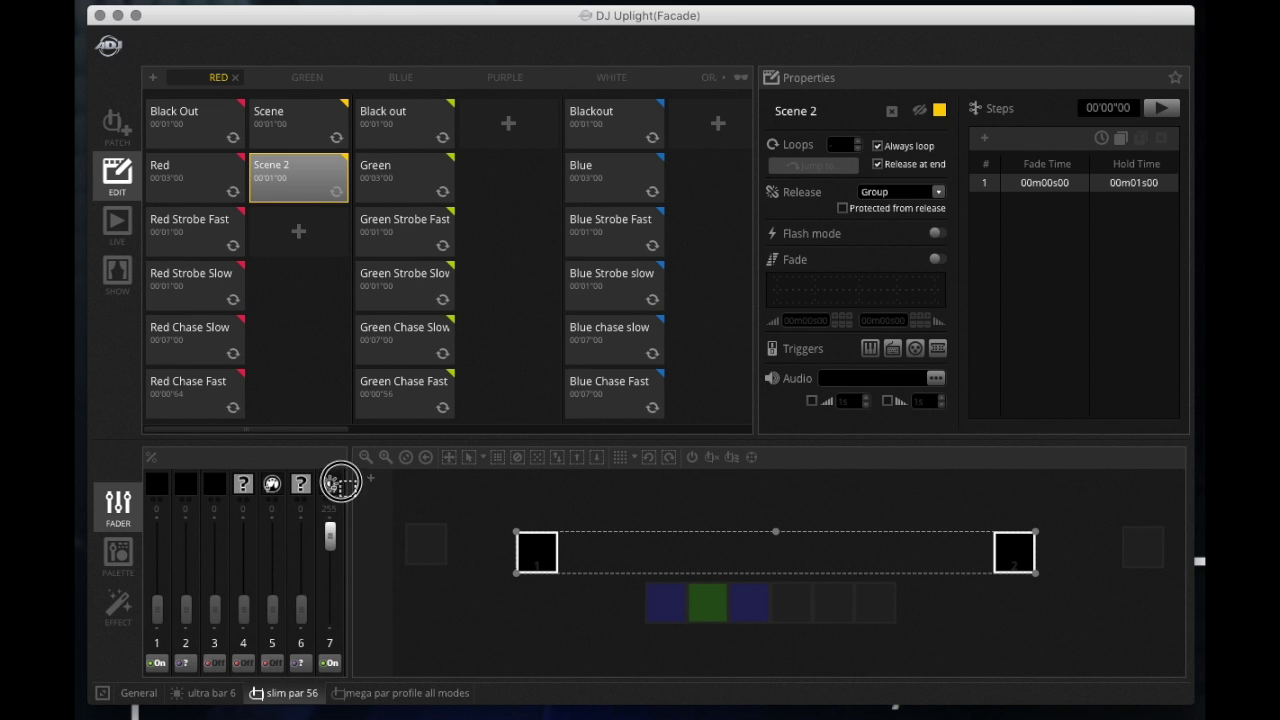
drag(213, 622, 214, 451)
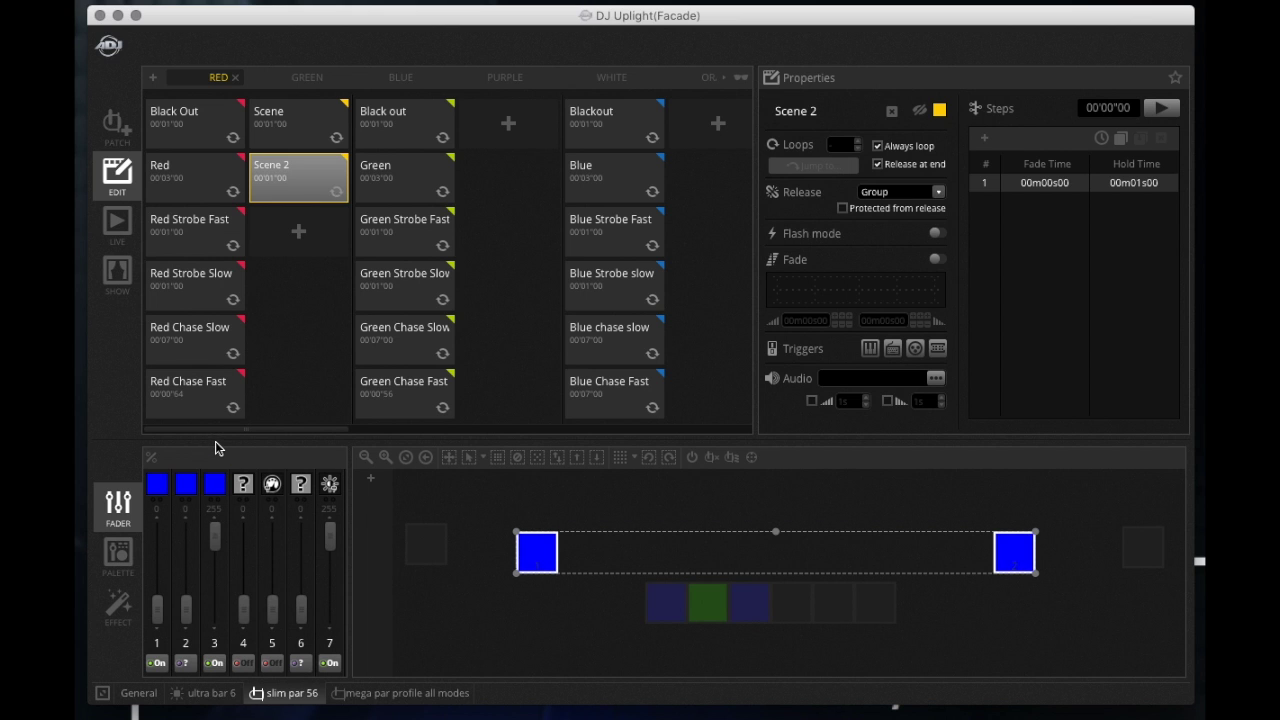
click(934, 615)
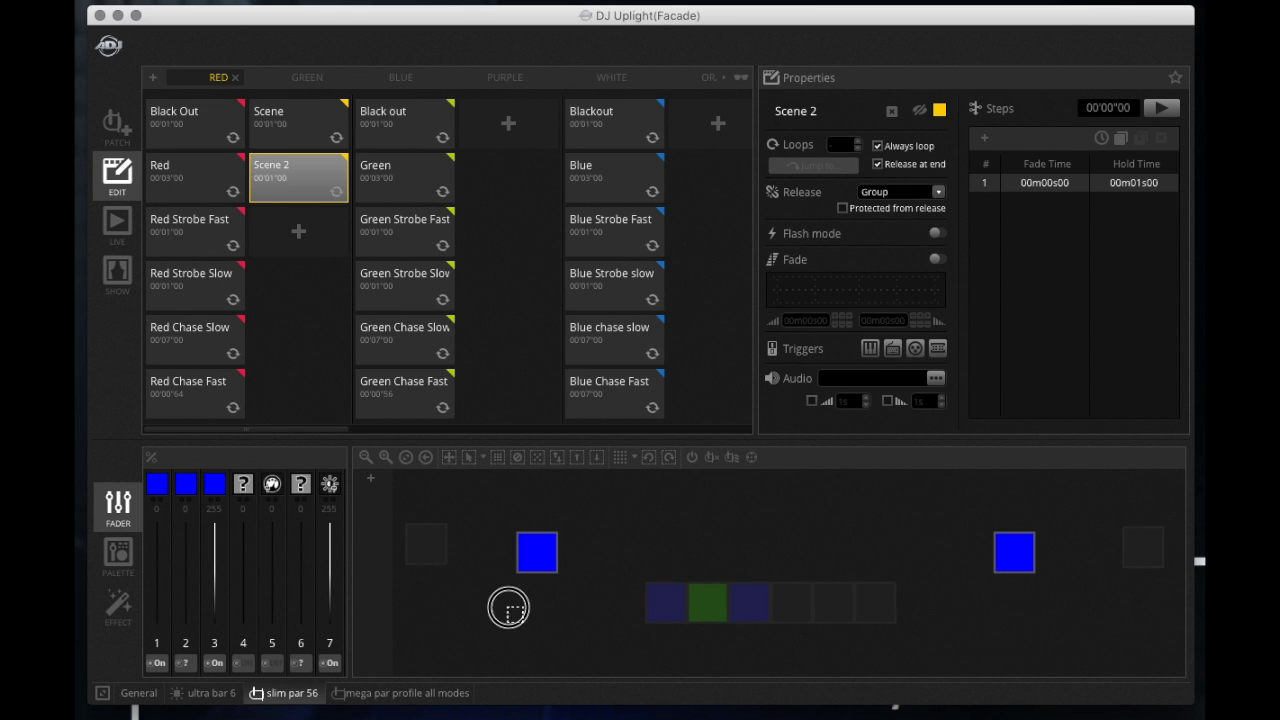
Switch the left slim par from blue to red, keeping the right one blue
click(536, 540)
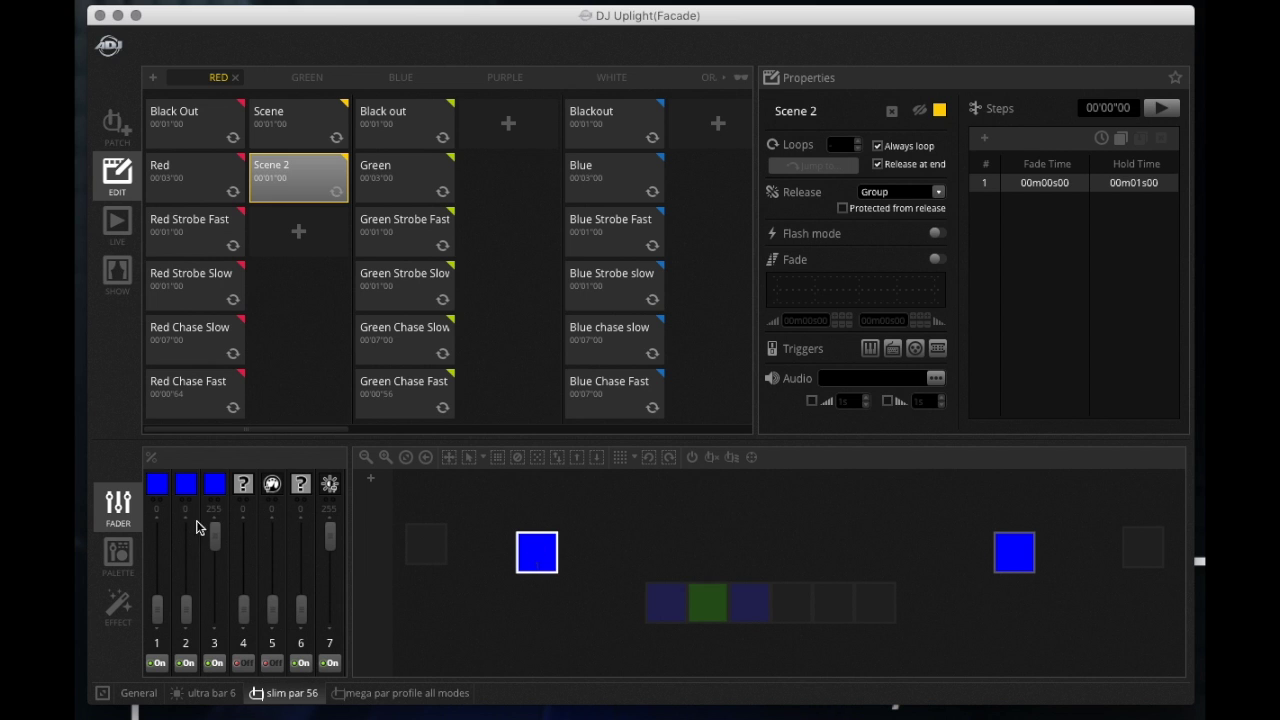
drag(214, 535, 157, 537)
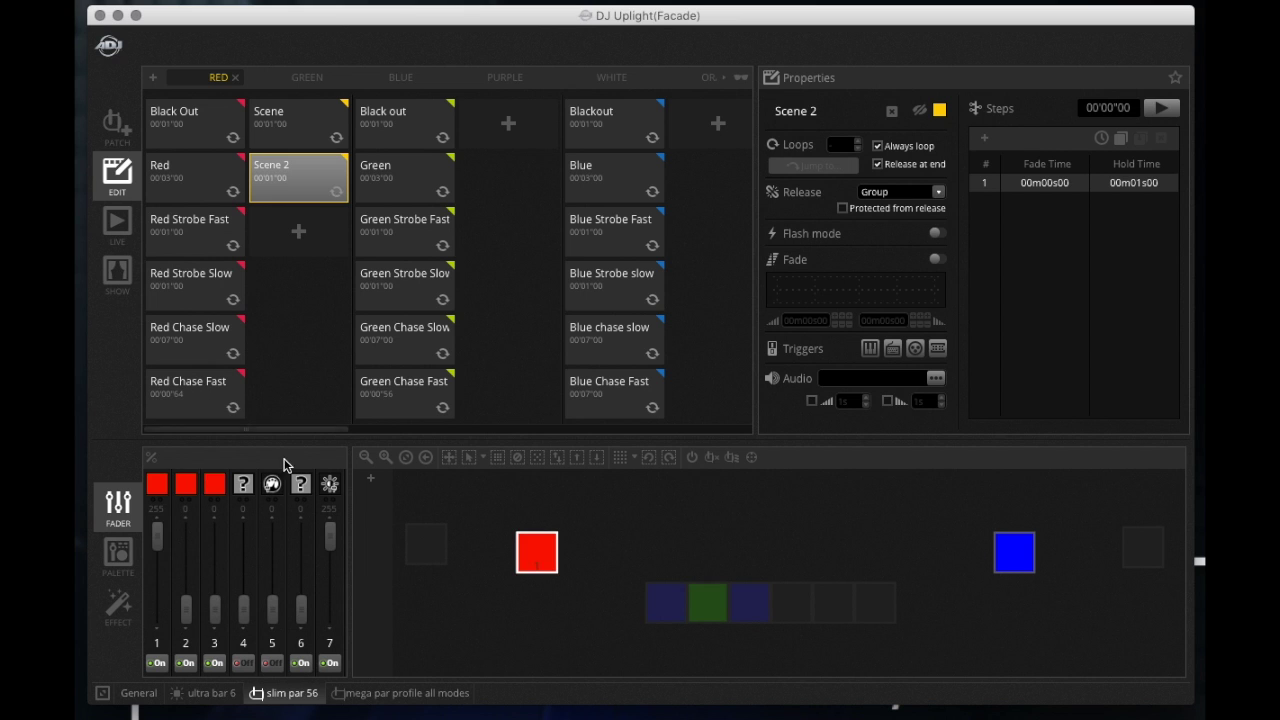
click(566, 640)
click(1001, 546)
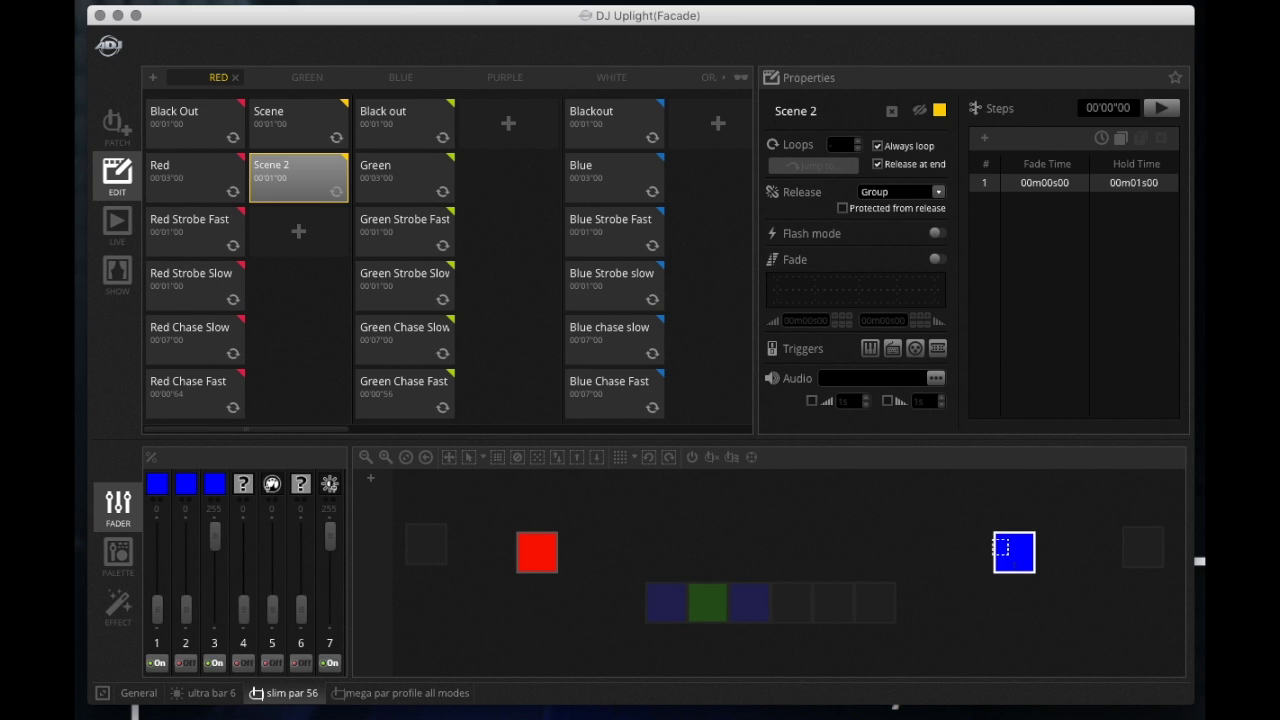
drag(1001, 546, 1068, 583)
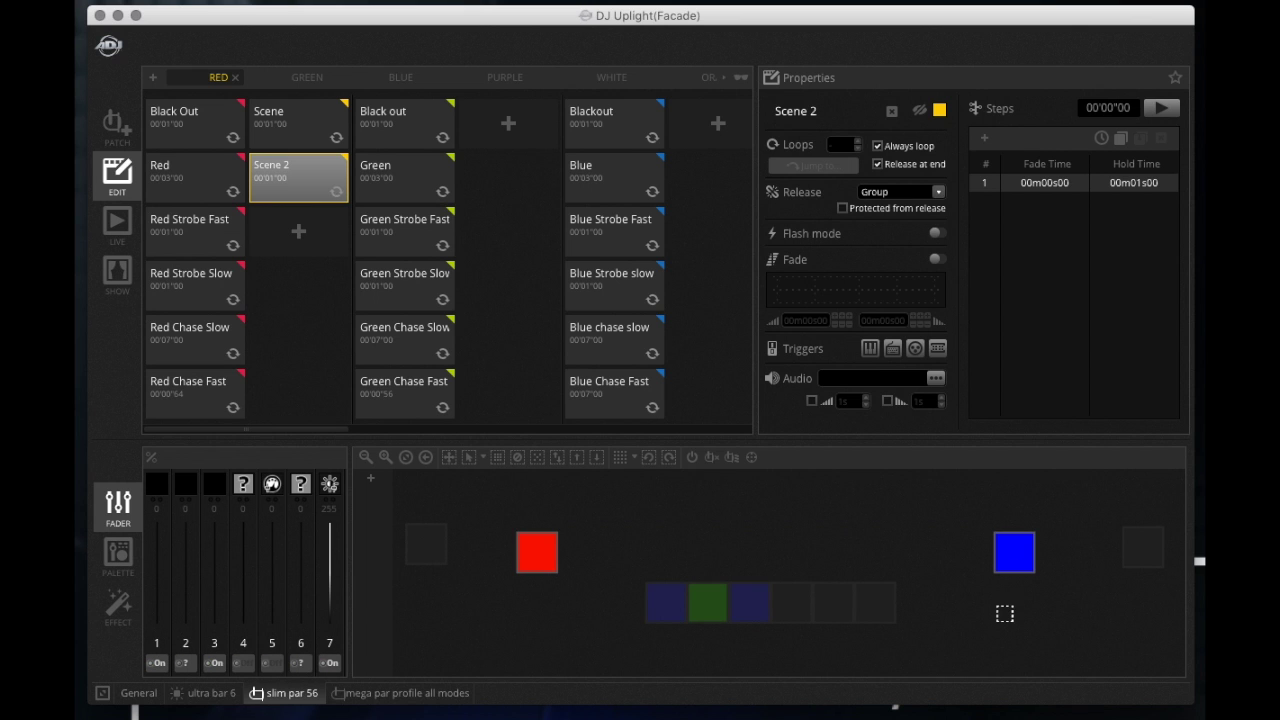
drag(1005, 614, 986, 580)
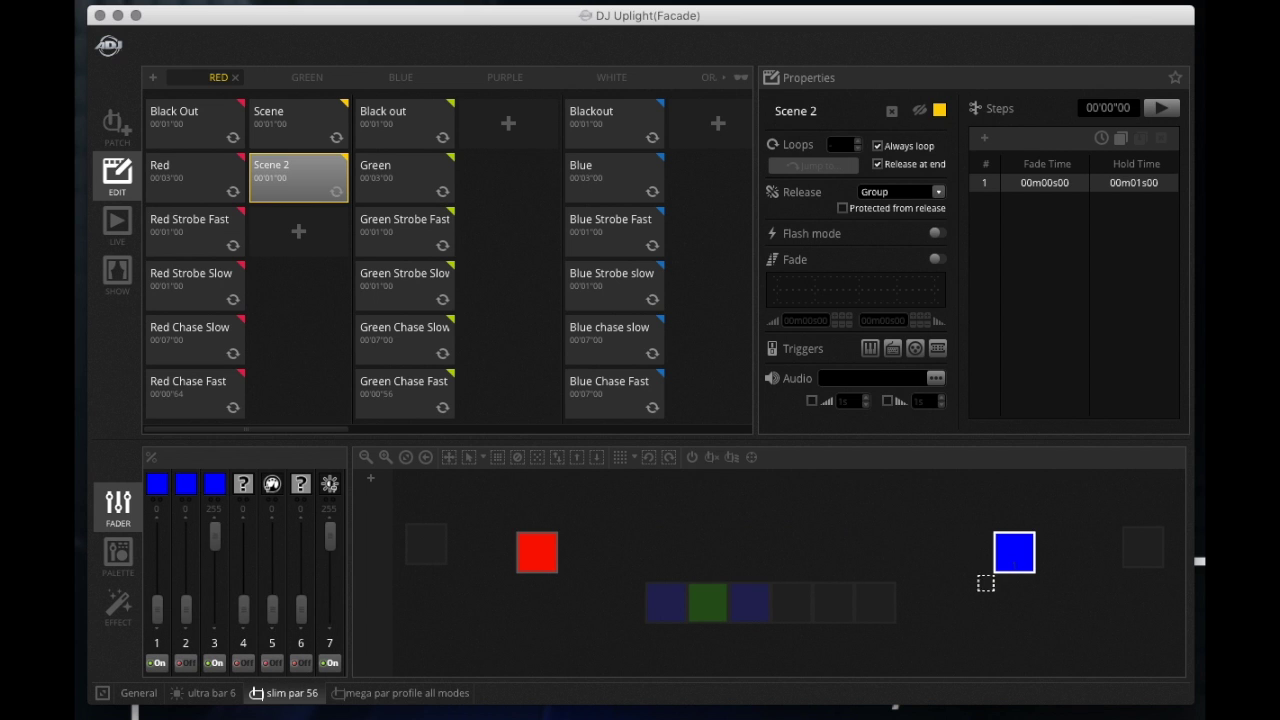
Turn the mega par profile fixtures cyan by raising their green, blue and strobe channels
click(508, 642)
click(350, 693)
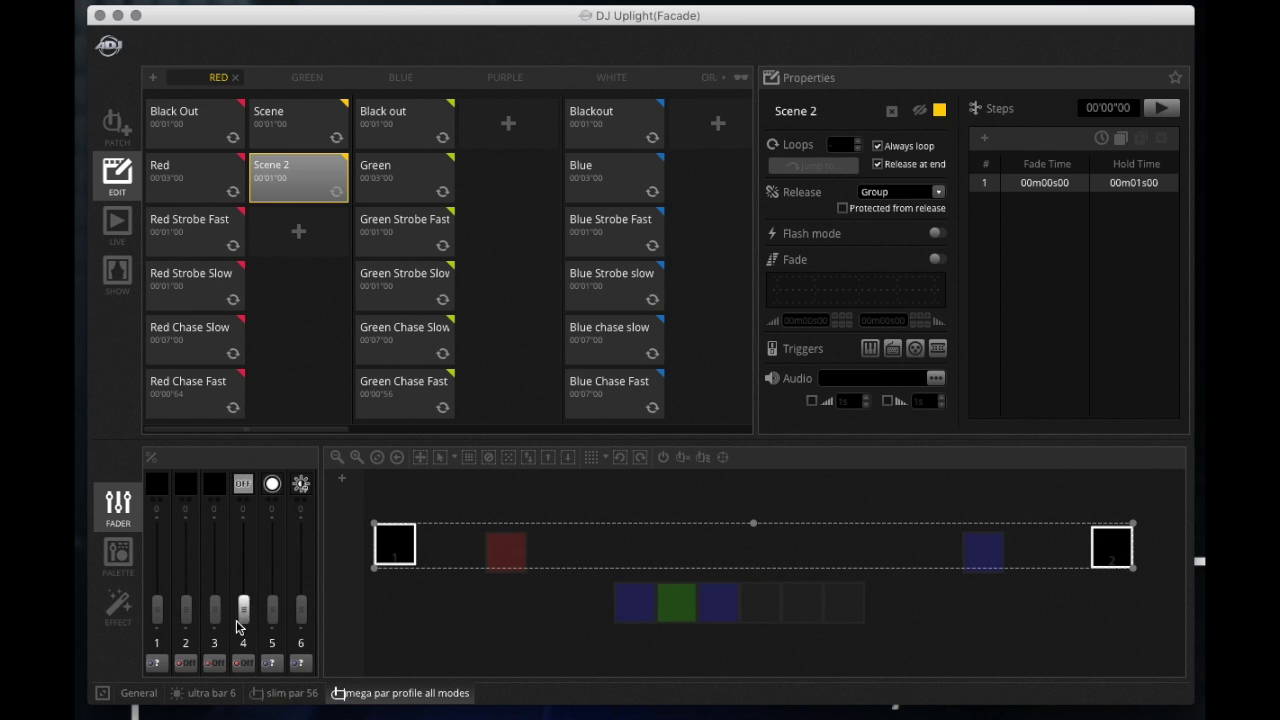
drag(186, 608, 205, 443)
drag(216, 614, 246, 471)
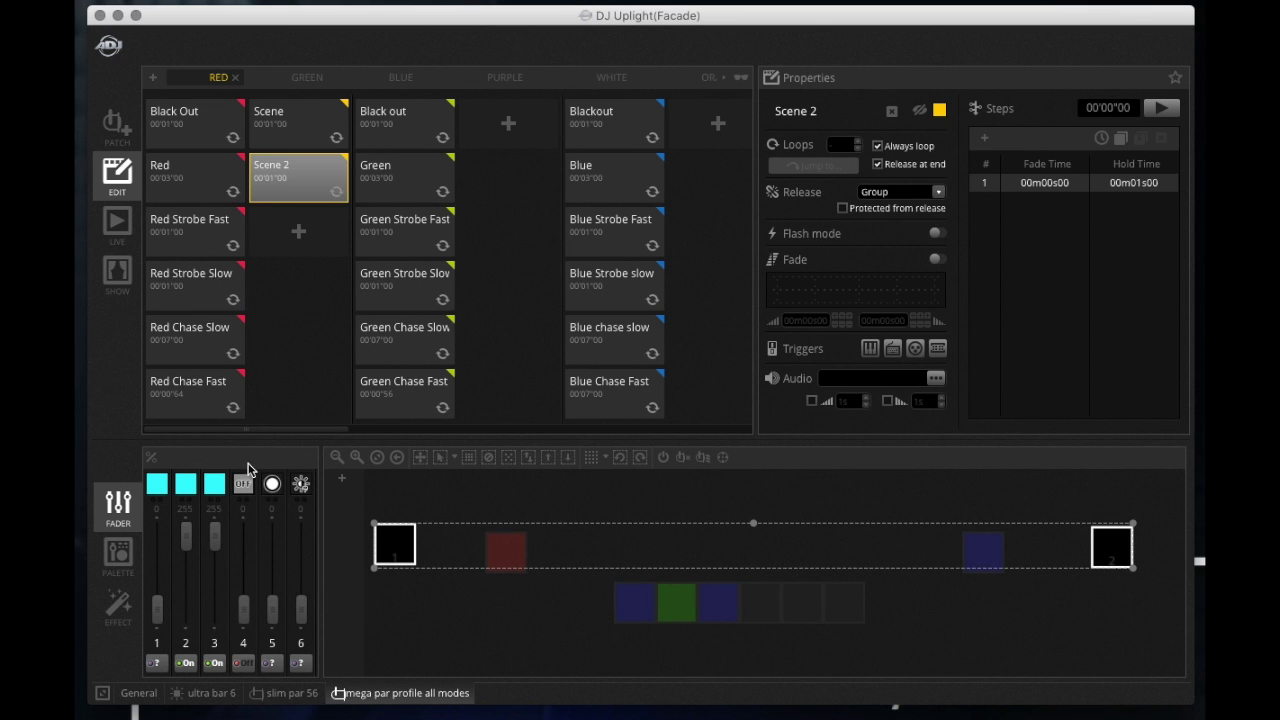
drag(301, 608, 290, 472)
click(555, 638)
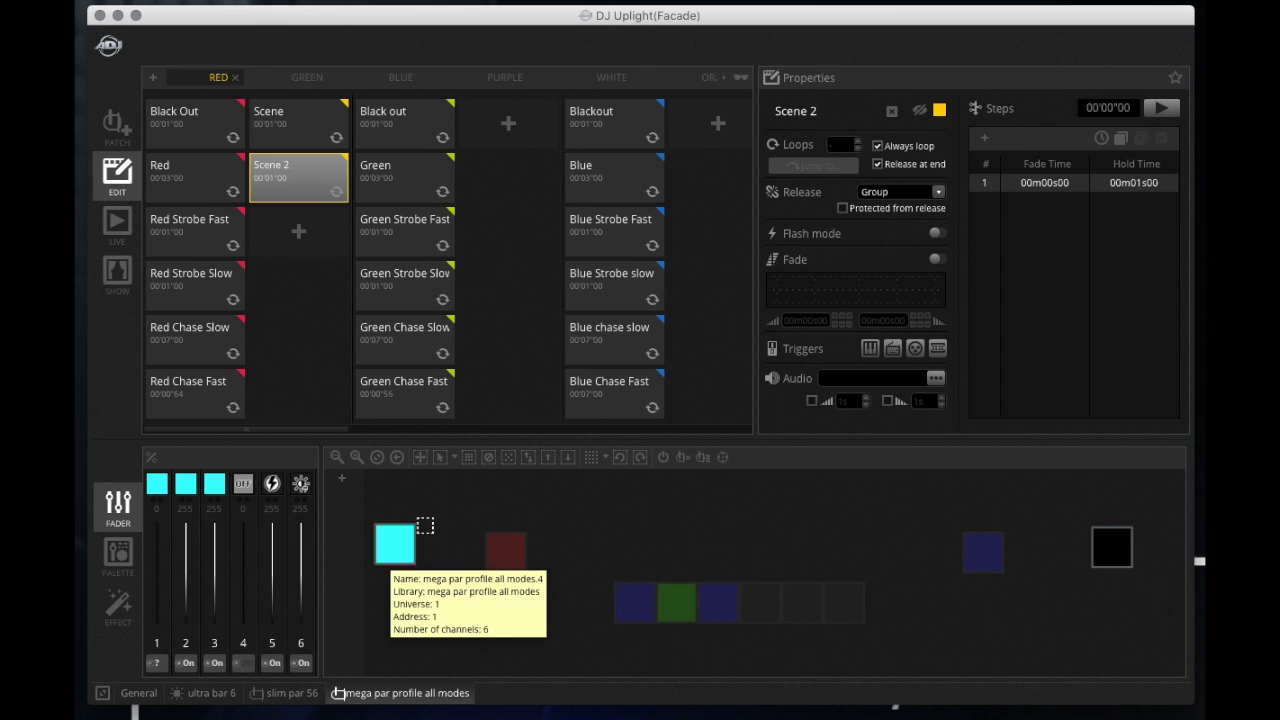
click(382, 543)
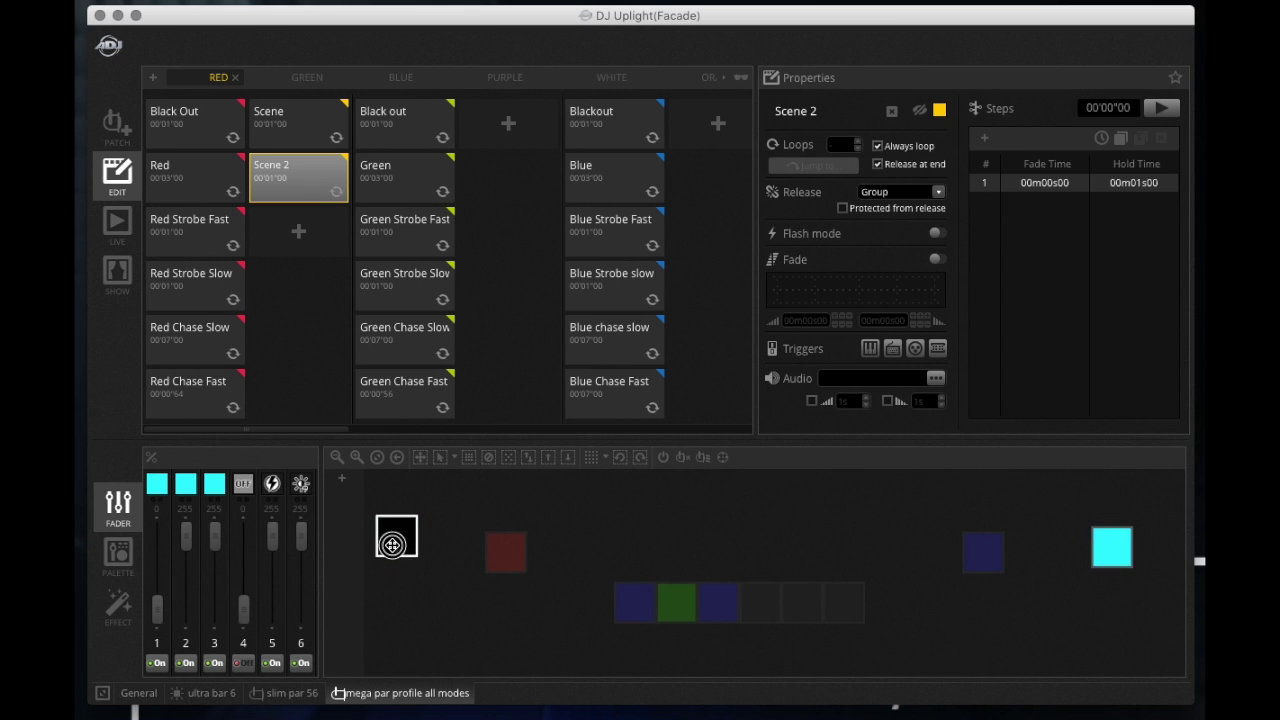
click(418, 651)
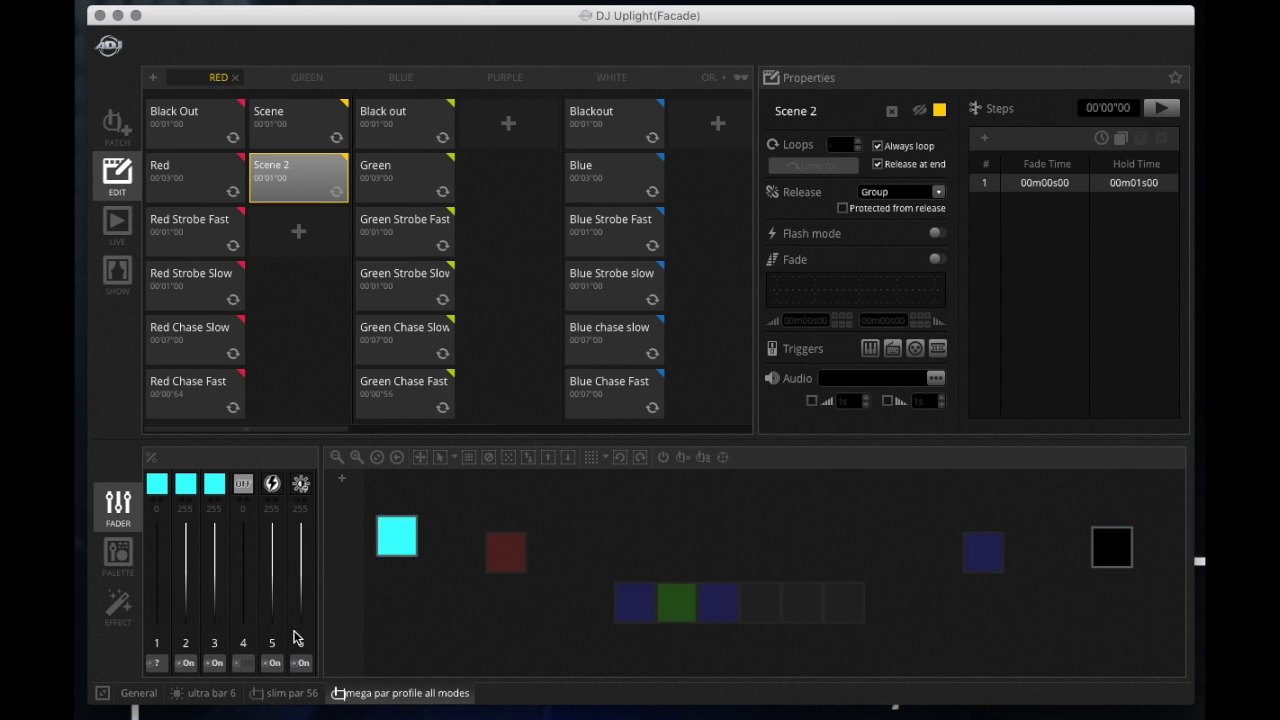